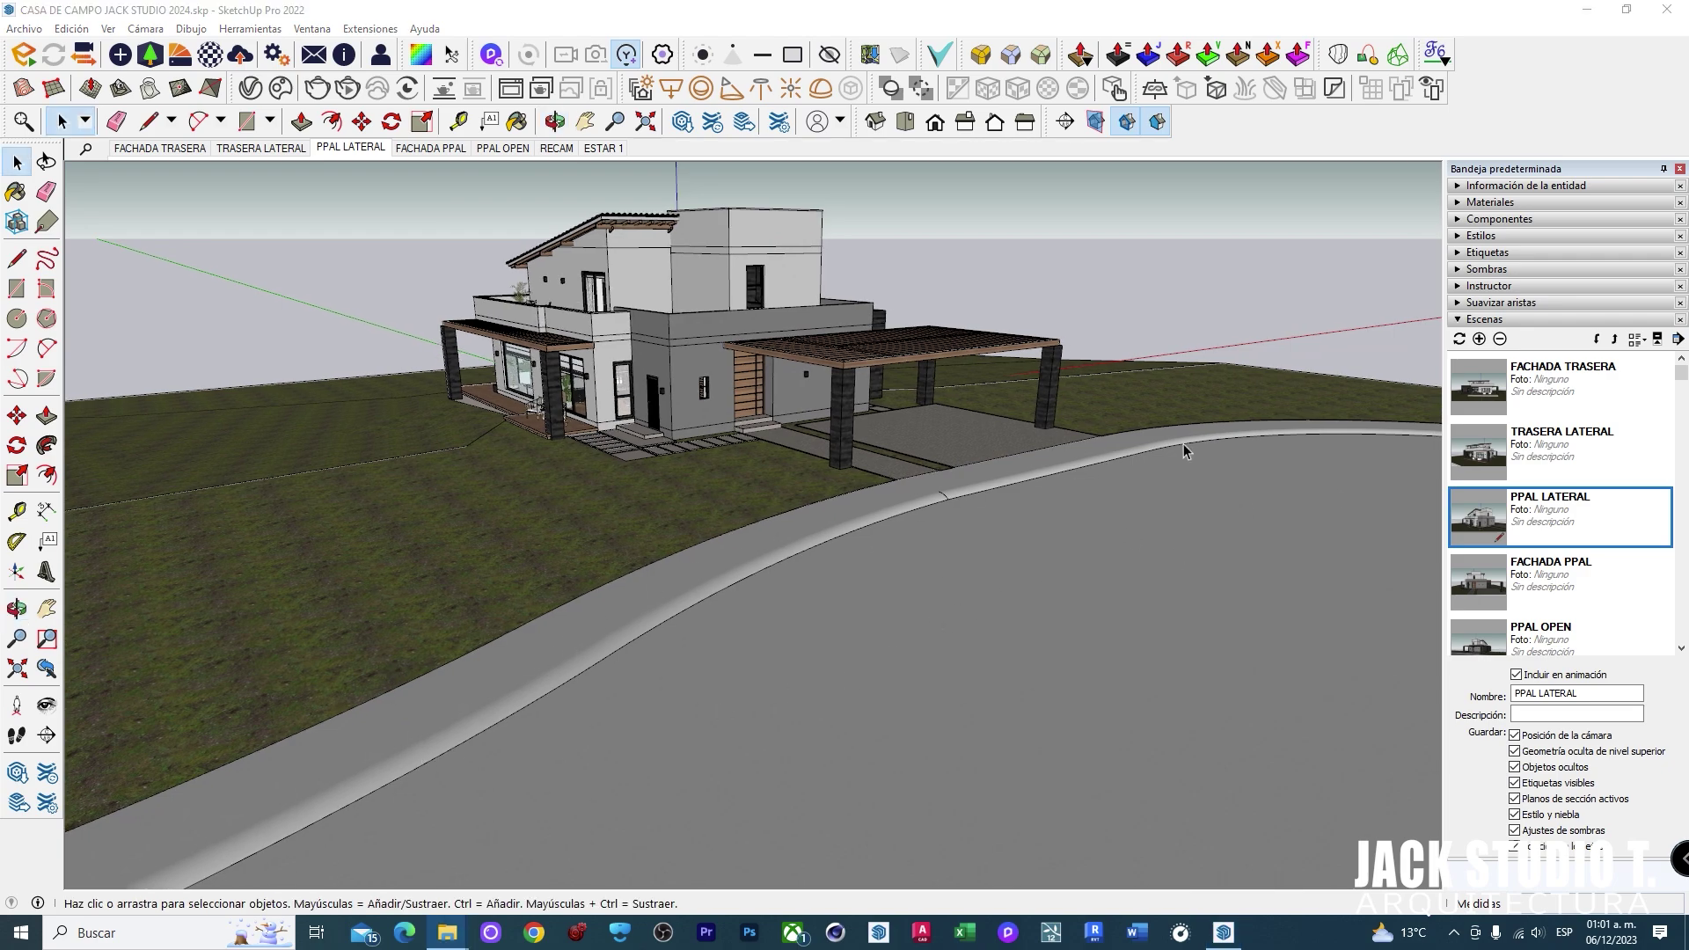
- Orbit and zoom around the carport, pergola and driveway
{"action": "scroll", "coordinate": [860, 538], "scroll_direction": "up", "scroll_amount": 3}
{"action": "middle_click_drag", "start_coordinate": [860, 539], "coordinate": [987, 463]}
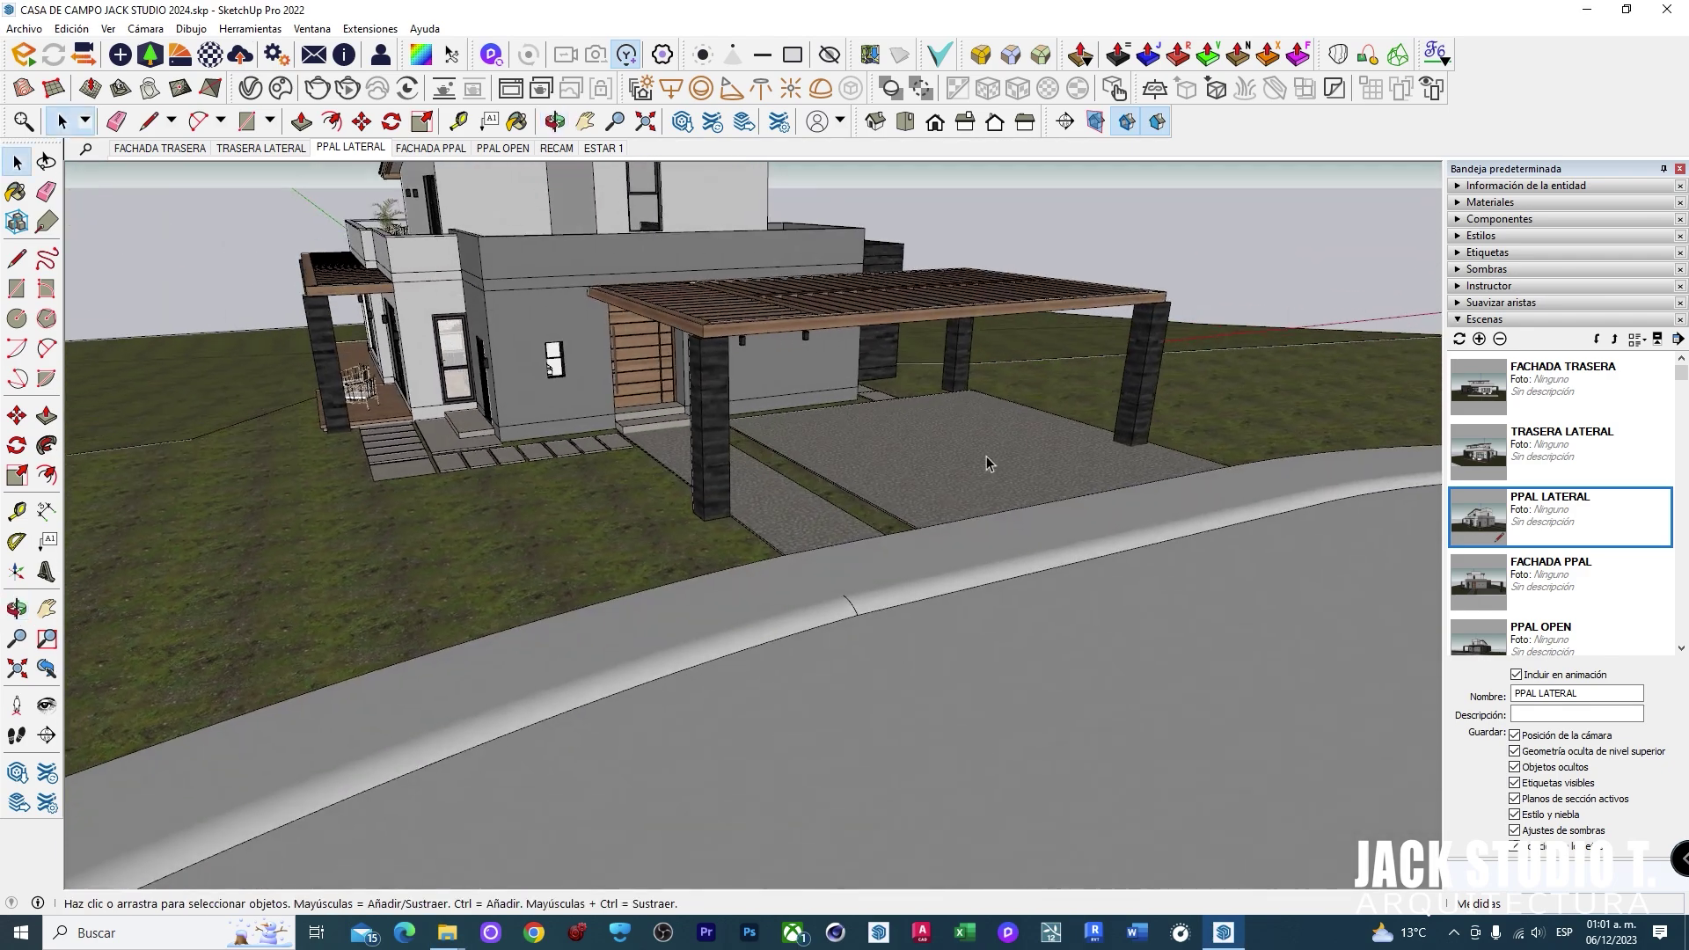
{"action": "scroll", "coordinate": [987, 464], "scroll_direction": "up", "scroll_amount": 3}
{"action": "middle_click_drag", "start_coordinate": [920, 539], "coordinate": [488, 626]}
{"action": "mouse_move", "coordinate": [504, 563]}
{"action": "middle_mouse_down"}
{"action": "mouse_move", "coordinate": [594, 525]}
{"action": "mouse_move", "coordinate": [943, 584]}
{"action": "middle_mouse_up"}
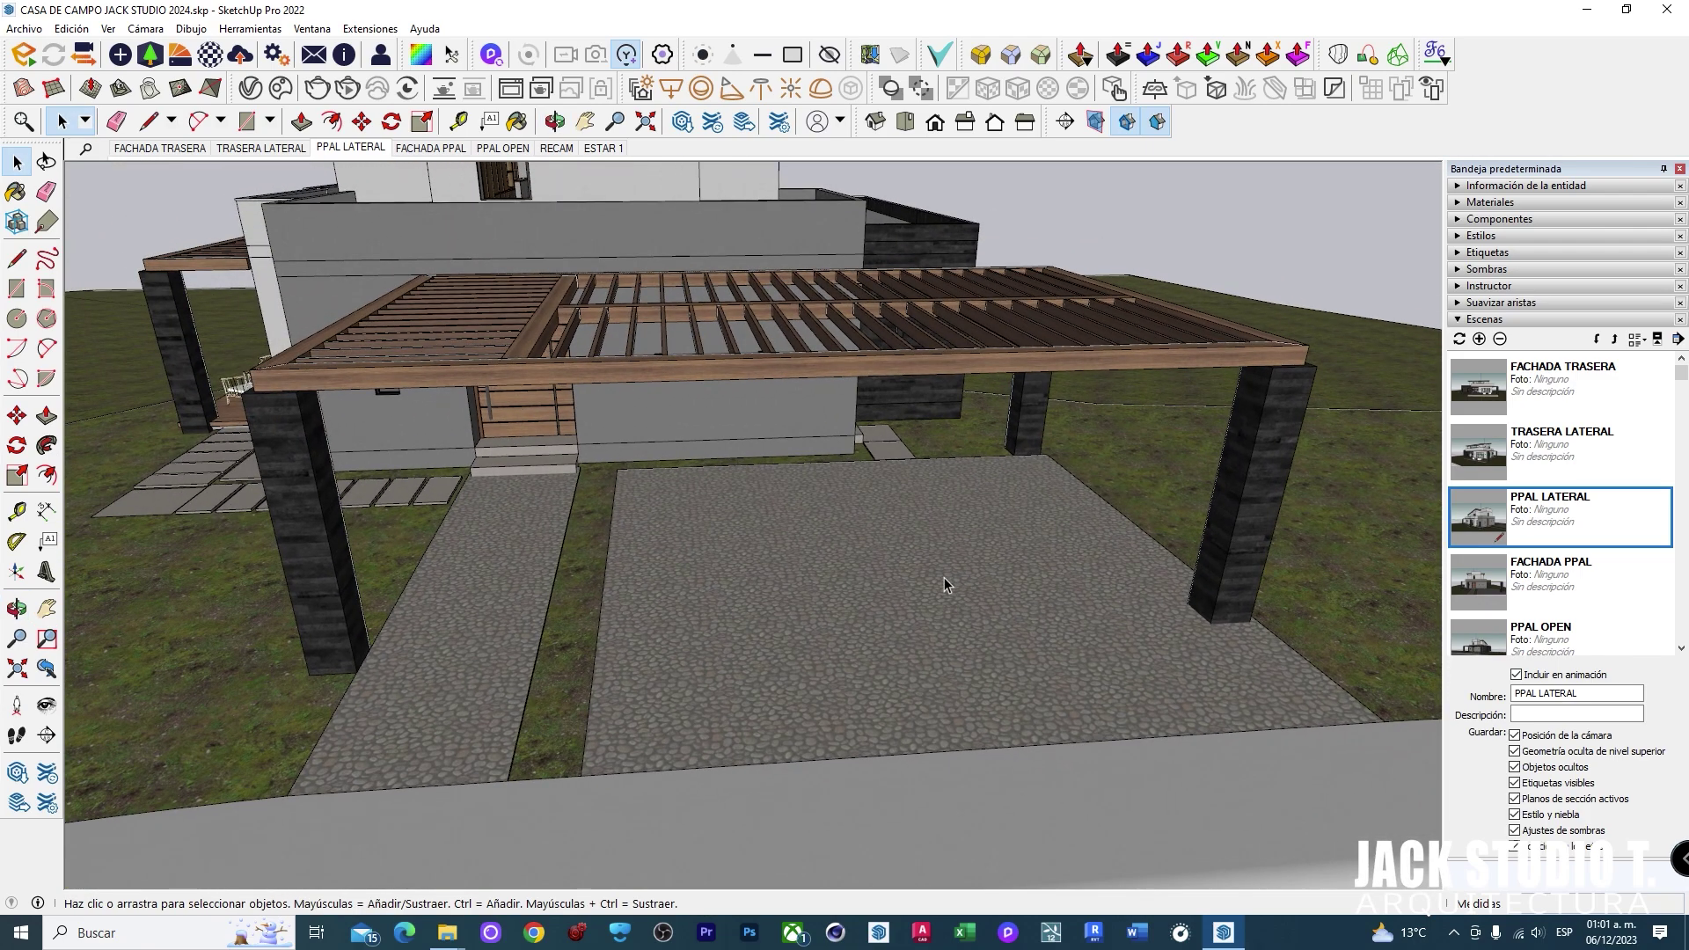
{"action": "mouse_move", "coordinate": [891, 531]}
{"action": "middle_mouse_down"}
{"action": "mouse_move", "coordinate": [796, 498]}
{"action": "mouse_move", "coordinate": [1251, 534]}
{"action": "mouse_move", "coordinate": [797, 502]}
{"action": "mouse_move", "coordinate": [508, 521]}
{"action": "mouse_move", "coordinate": [790, 464]}
{"action": "mouse_move", "coordinate": [444, 578]}
{"action": "mouse_move", "coordinate": [1071, 591]}
{"action": "mouse_move", "coordinate": [677, 585]}
{"action": "mouse_move", "coordinate": [764, 569]}
{"action": "mouse_move", "coordinate": [1012, 610]}
{"action": "mouse_move", "coordinate": [722, 578]}
{"action": "mouse_move", "coordinate": [677, 472]}
{"action": "middle_mouse_up"}
{"action": "scroll", "coordinate": [1071, 591], "scroll_direction": "down", "scroll_amount": 5}
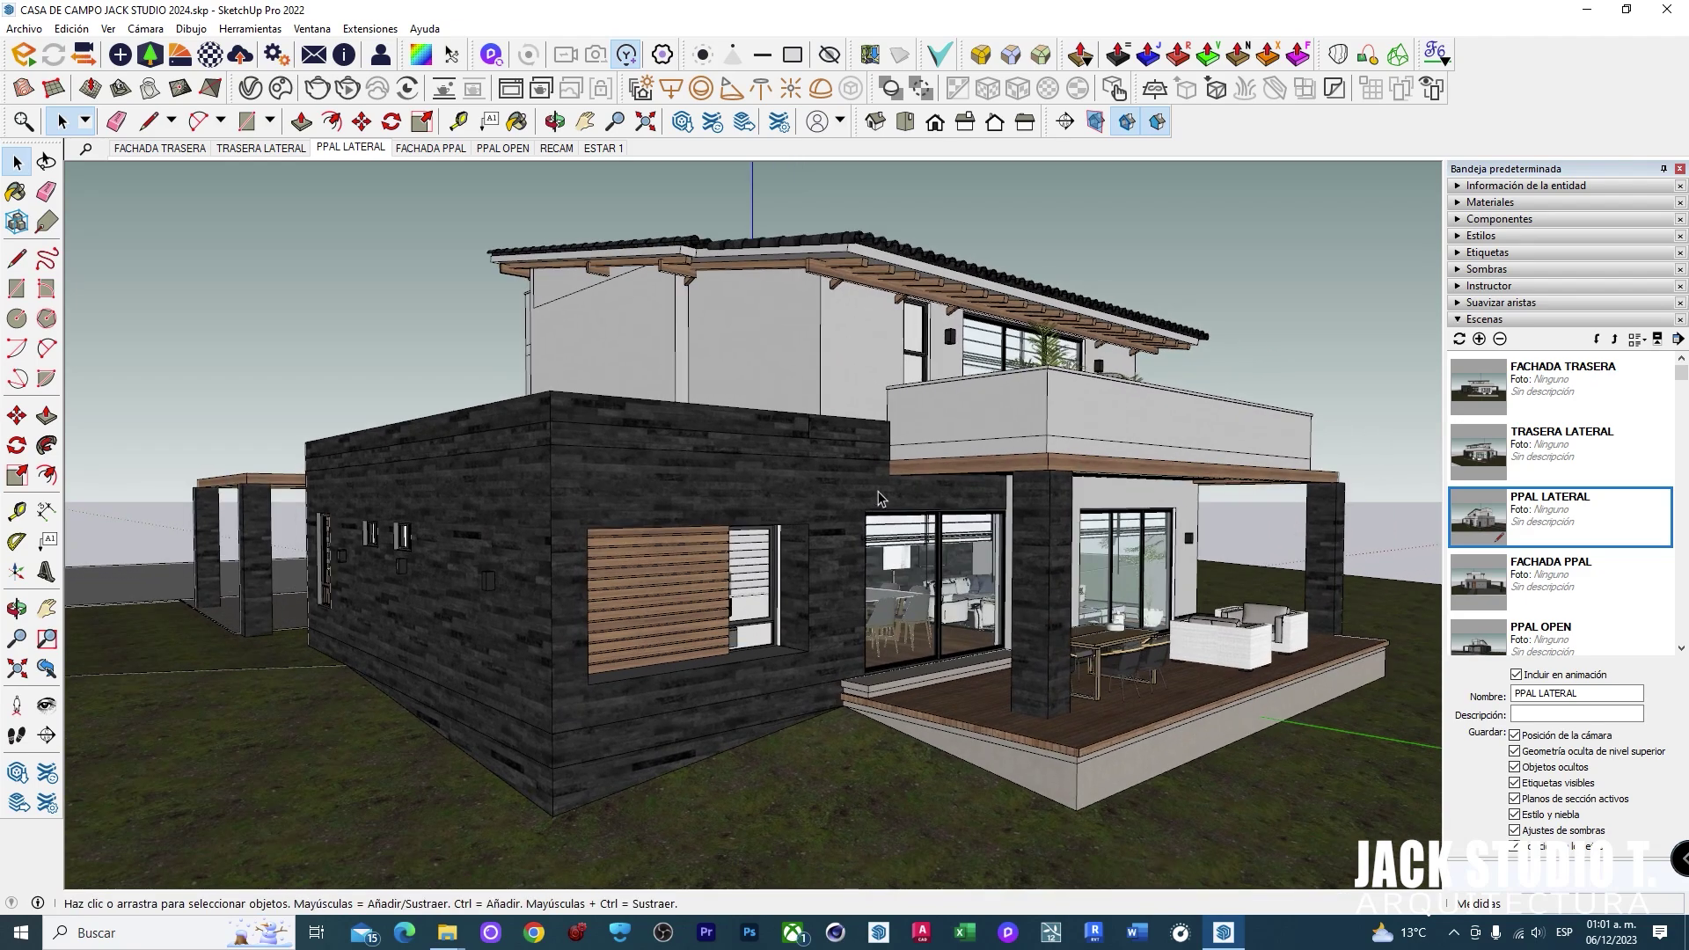
- Close in on the covered terrace's glass doors, then orbit up to look down on the roof
{"action": "mouse_move", "coordinate": [1202, 556]}
{"action": "middle_mouse_down"}
{"action": "mouse_move", "coordinate": [872, 607]}
{"action": "mouse_move", "coordinate": [748, 546]}
{"action": "middle_mouse_up"}
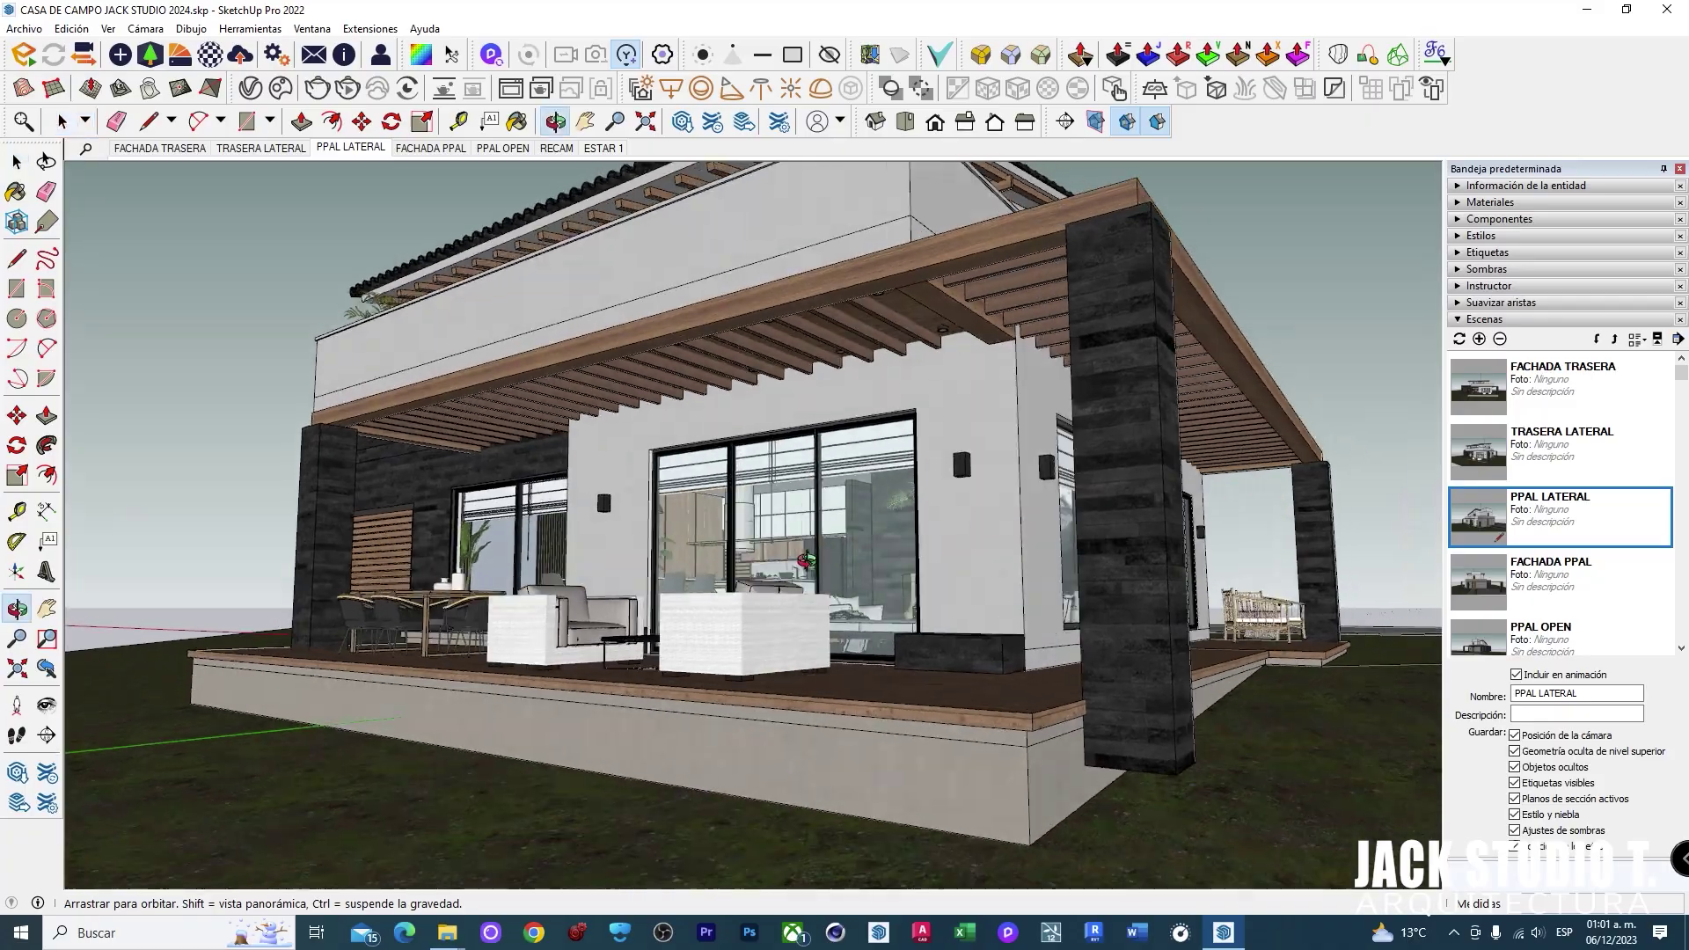
{"action": "scroll", "coordinate": [669, 501], "scroll_direction": "up", "scroll_amount": 5}
{"action": "mouse_move", "coordinate": [668, 502]}
{"action": "middle_mouse_down"}
{"action": "mouse_move", "coordinate": [564, 454]}
{"action": "mouse_move", "coordinate": [646, 510]}
{"action": "middle_mouse_up"}
{"action": "scroll", "coordinate": [647, 510], "scroll_direction": "down", "scroll_amount": 4}
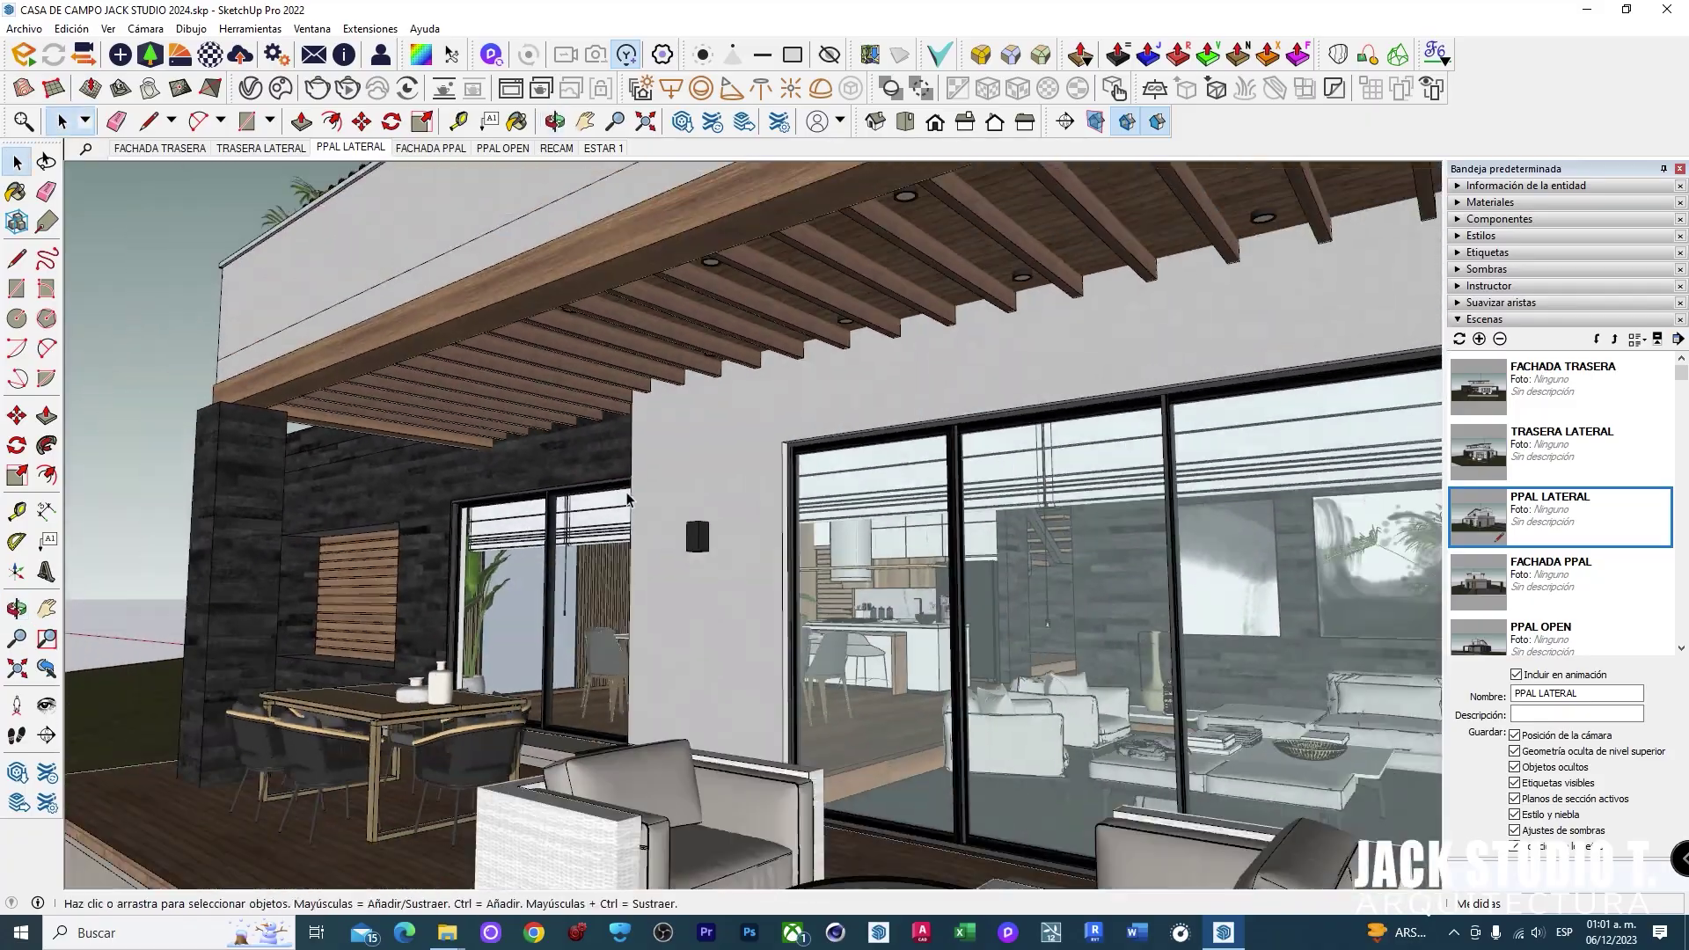
{"action": "scroll", "coordinate": [835, 677], "scroll_direction": "down", "scroll_amount": 4}
{"action": "mouse_move", "coordinate": [836, 677]}
{"action": "middle_mouse_down"}
{"action": "mouse_move", "coordinate": [1069, 561]}
{"action": "mouse_move", "coordinate": [1112, 595]}
{"action": "mouse_move", "coordinate": [1106, 241]}
{"action": "middle_mouse_up"}
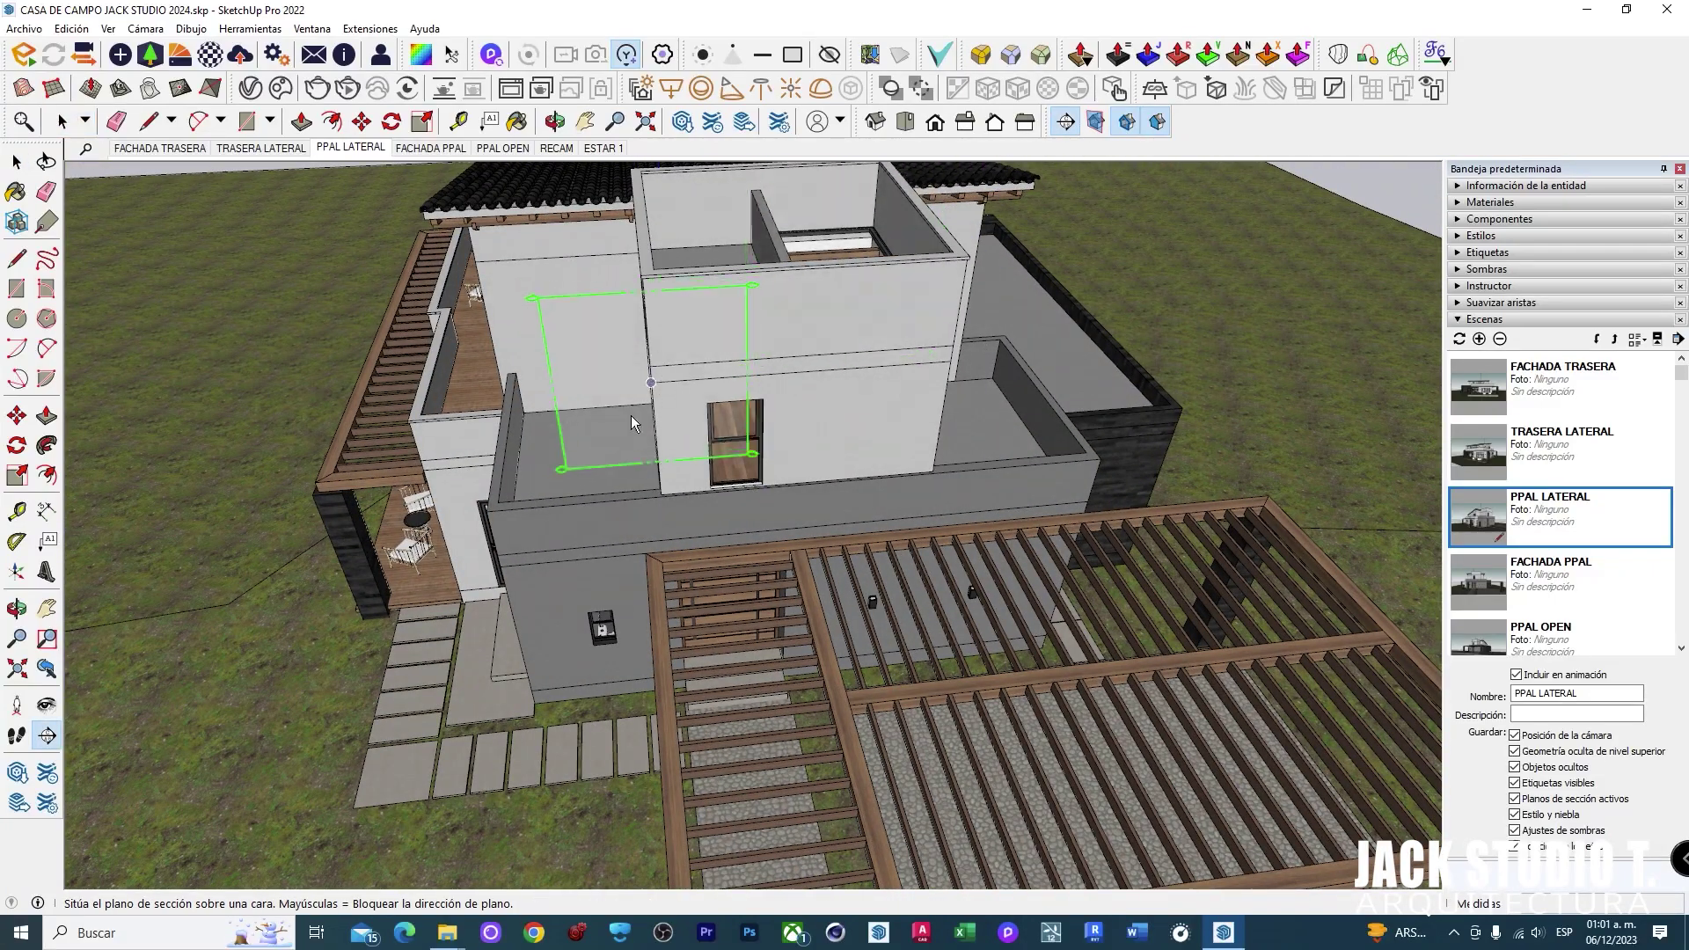
- Place a default-named section plane on the upper storey, lower it 1.15 m, and hide section planes
{"action": "left_click", "coordinate": [711, 254]}
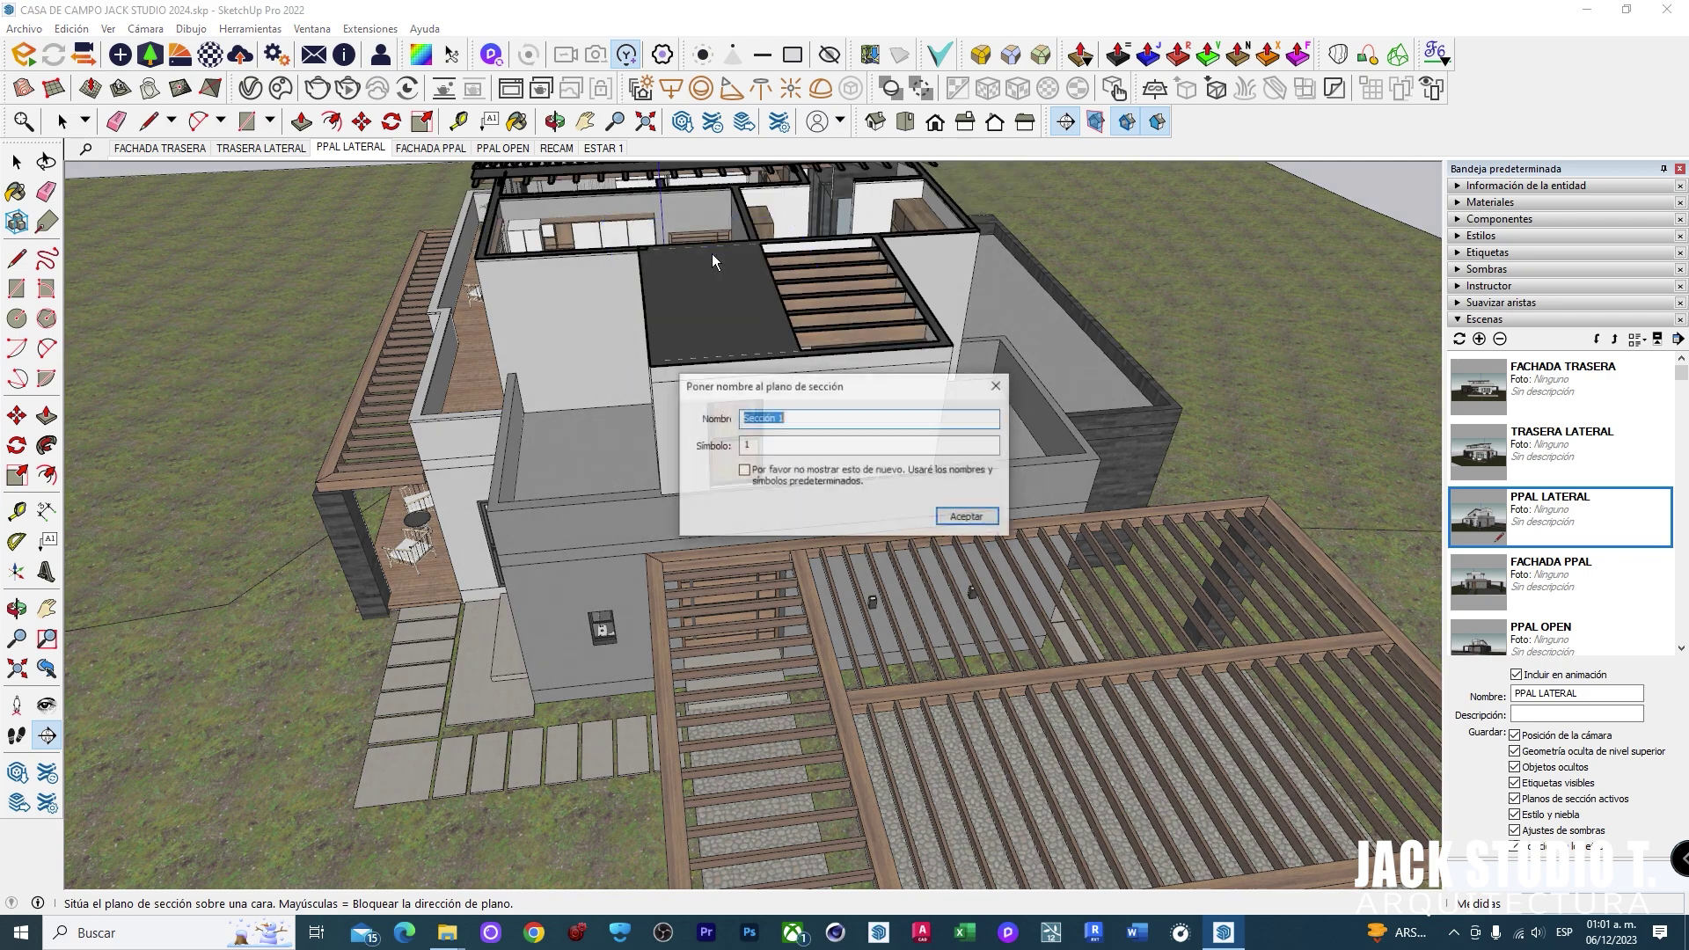
{"action": "left_click", "coordinate": [960, 520]}
{"action": "middle_click_drag", "start_coordinate": [960, 527], "coordinate": [1094, 248]}
{"action": "left_click", "coordinate": [1098, 208]}
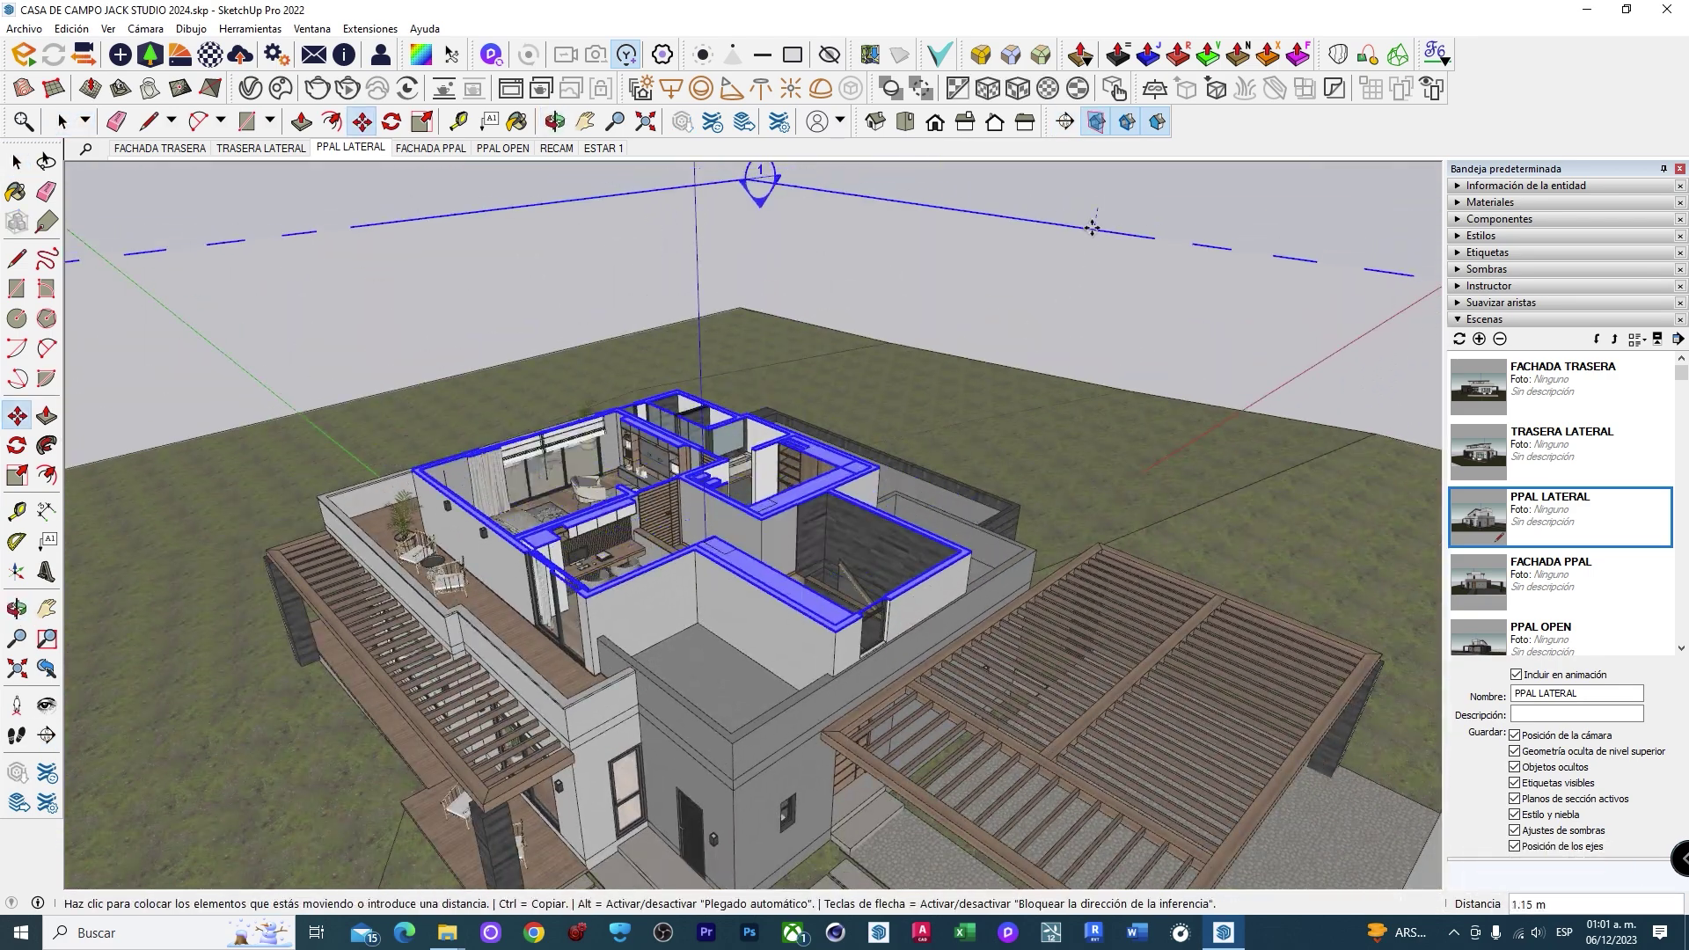
{"action": "left_click", "coordinate": [1098, 130]}
- Orbit and zoom down into the cut upper floor's bedroom
{"action": "middle_click_drag", "start_coordinate": [704, 528], "coordinate": [646, 767]}
{"action": "scroll", "coordinate": [645, 768], "scroll_direction": "up", "scroll_amount": 3}
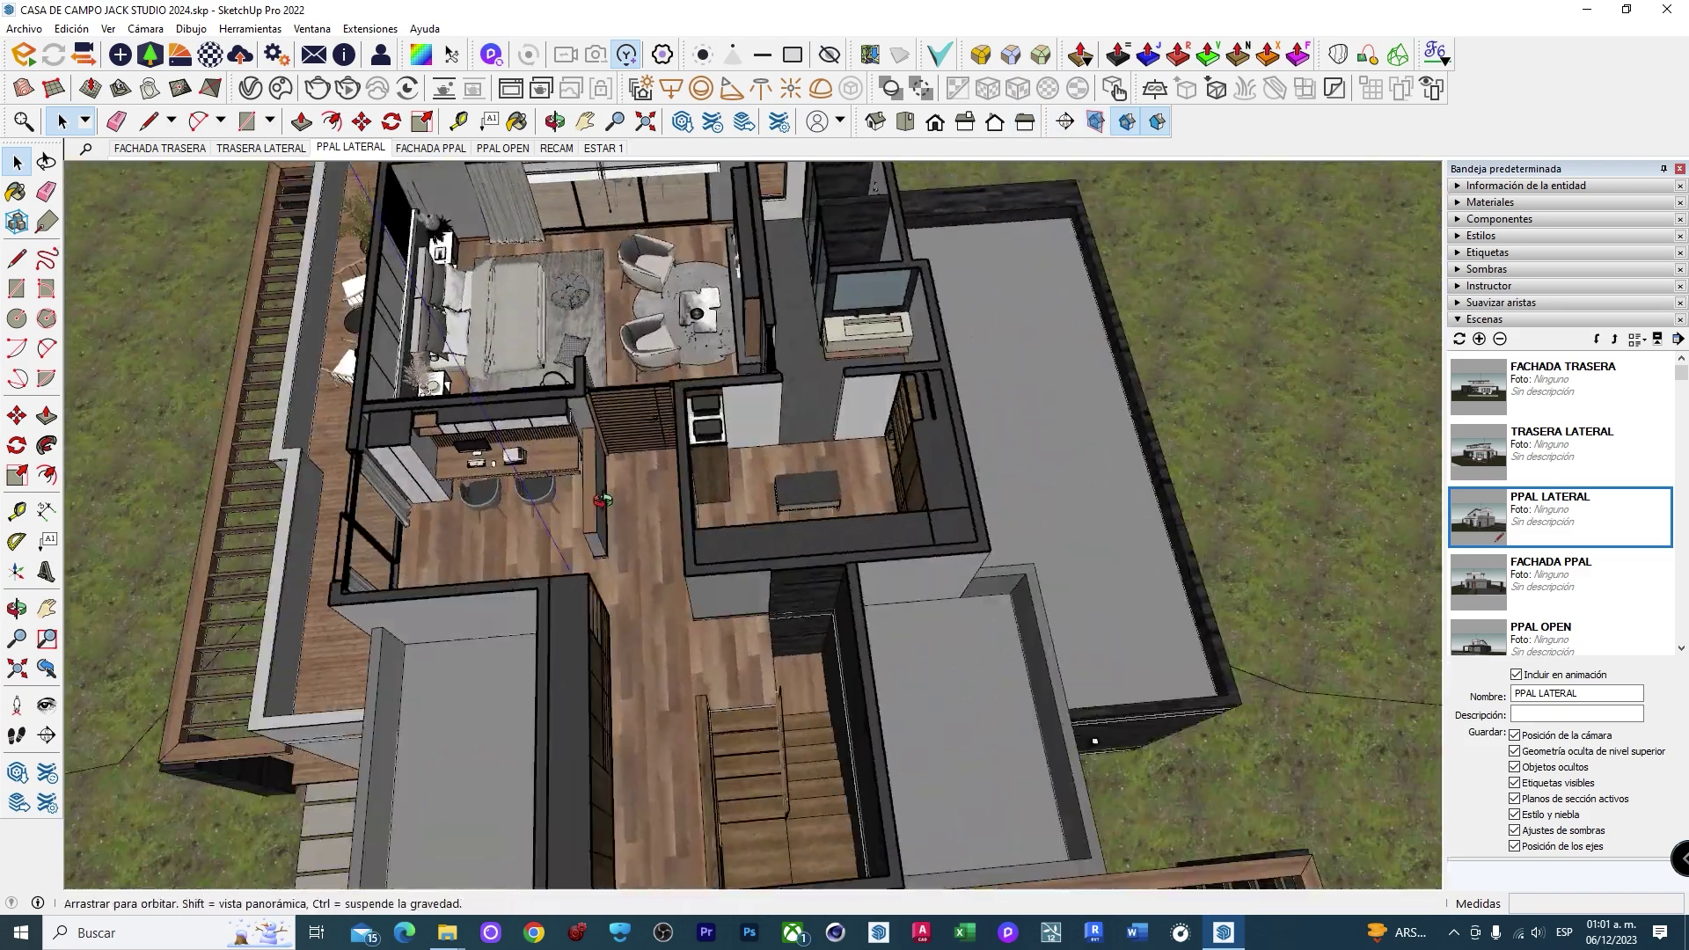
{"action": "scroll", "coordinate": [646, 767], "scroll_direction": "up", "scroll_amount": 3}
{"action": "middle_click_drag", "start_coordinate": [674, 694], "coordinate": [721, 616]}
{"action": "scroll", "coordinate": [721, 615], "scroll_direction": "up", "scroll_amount": 3}
{"action": "key", "text": "space"}
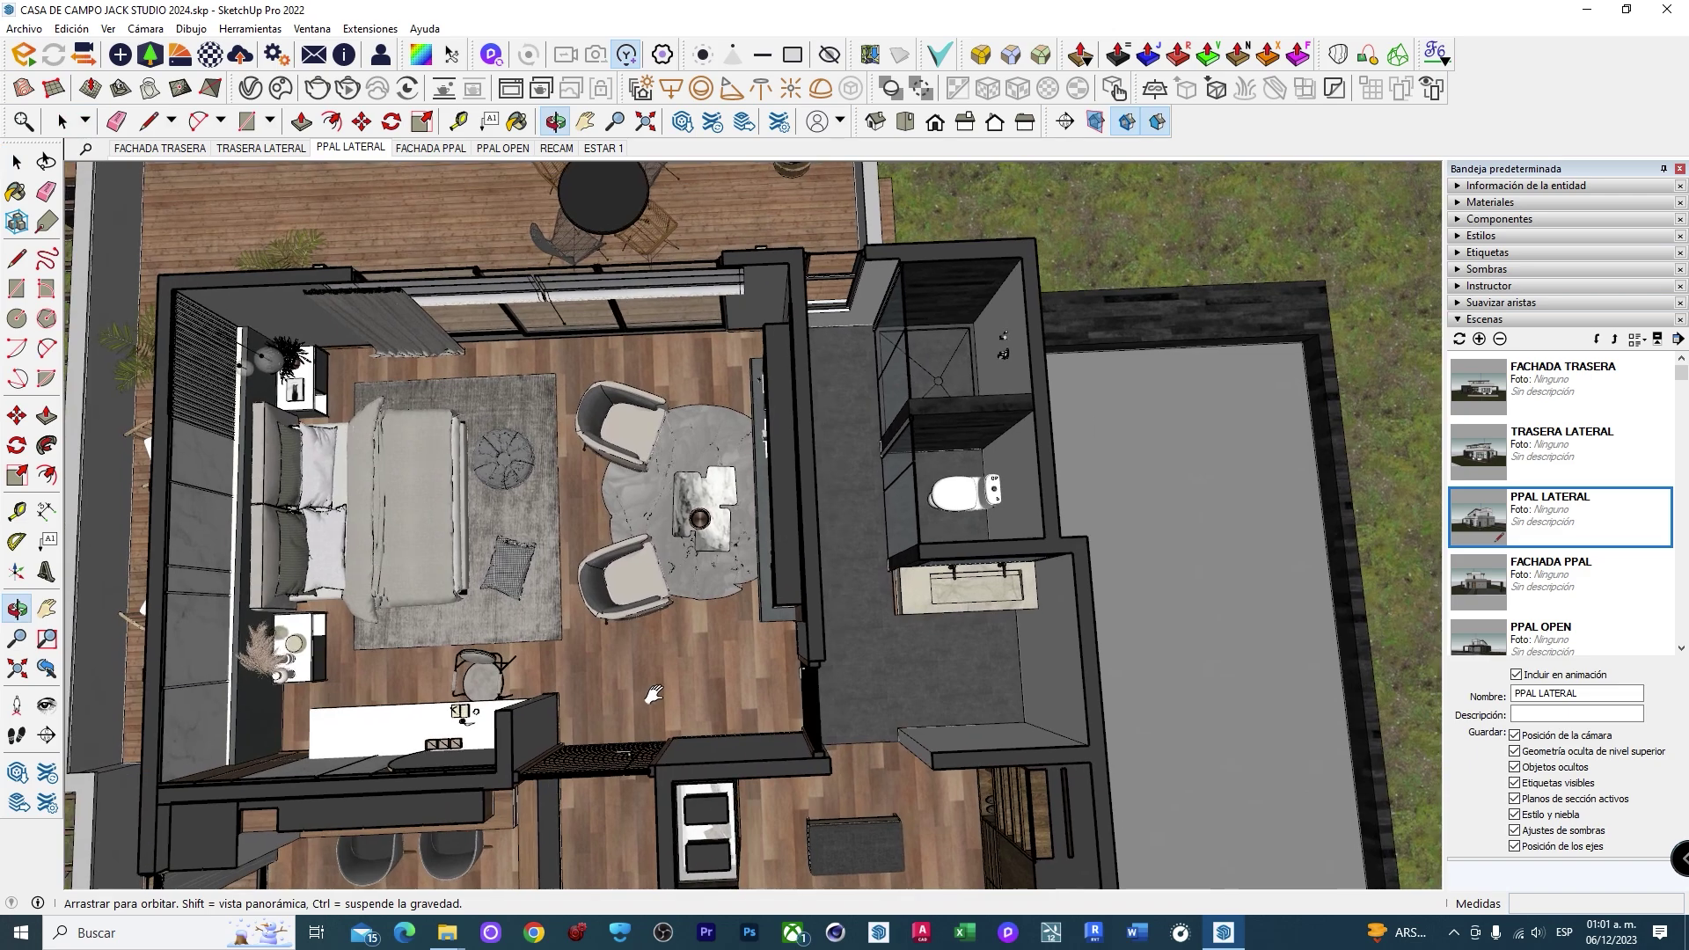
{"action": "scroll", "coordinate": [756, 556], "scroll_direction": "up", "scroll_amount": 3}
- Inspect the bathroom, adjoining small room, wardrobe and staircase, then pull back over the floor
{"action": "middle_click_drag", "start_coordinate": [757, 556], "coordinate": [817, 429], "text": "shift"}
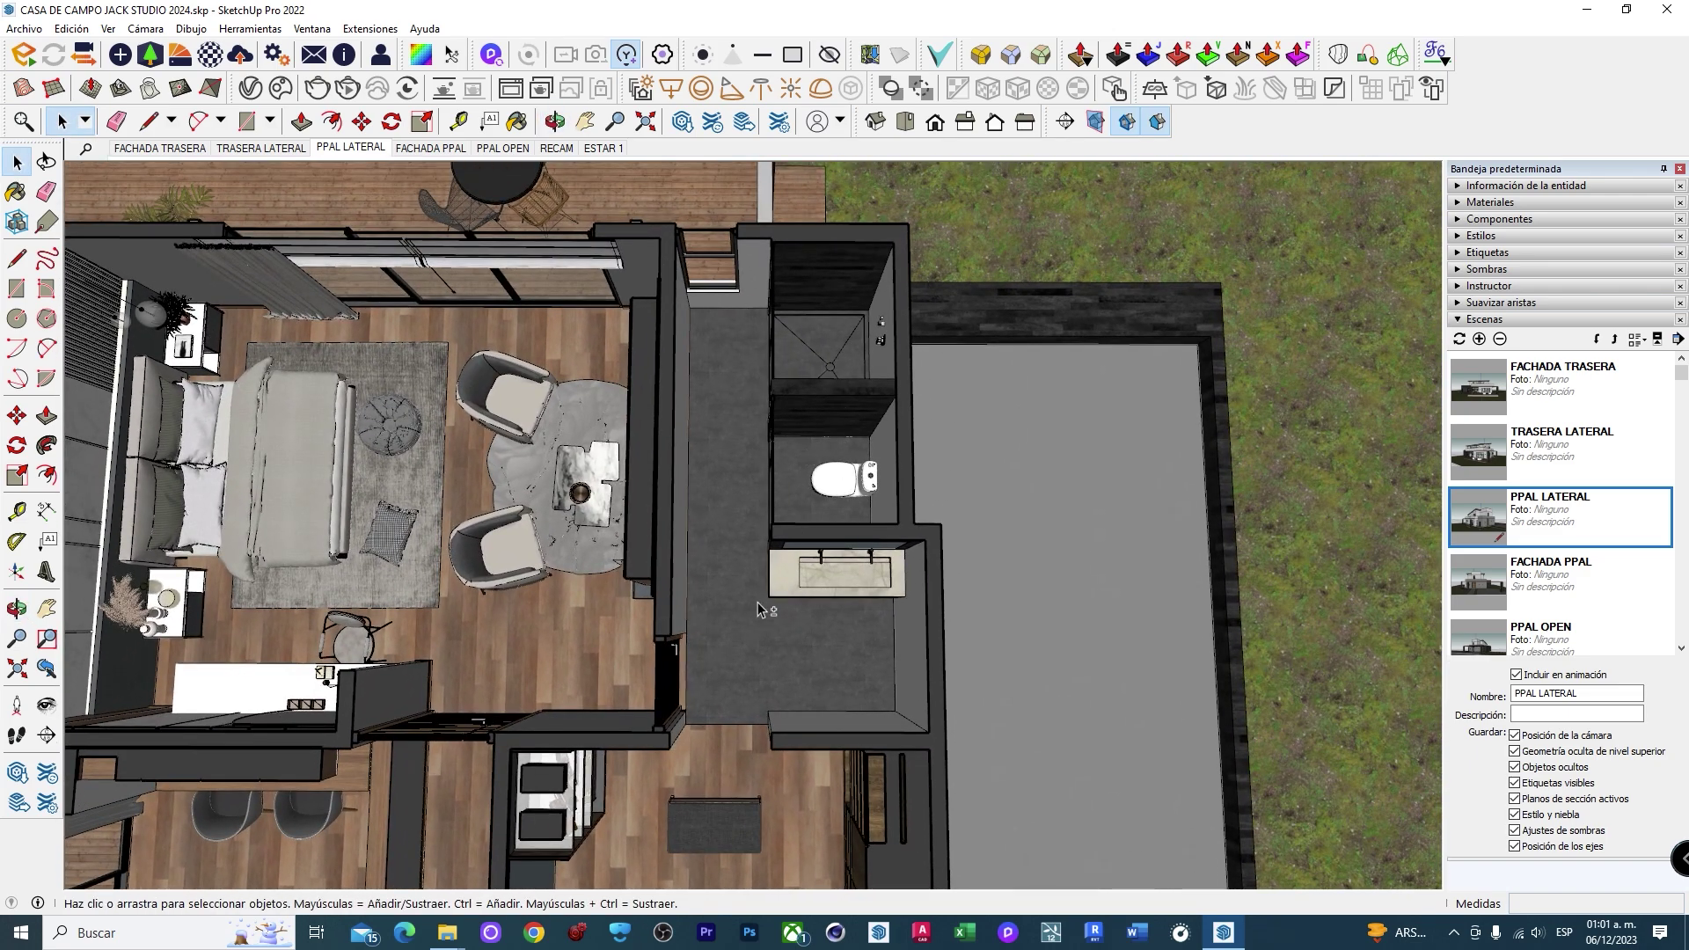
{"action": "middle_click_drag", "start_coordinate": [759, 609], "coordinate": [827, 310], "text": "shift"}
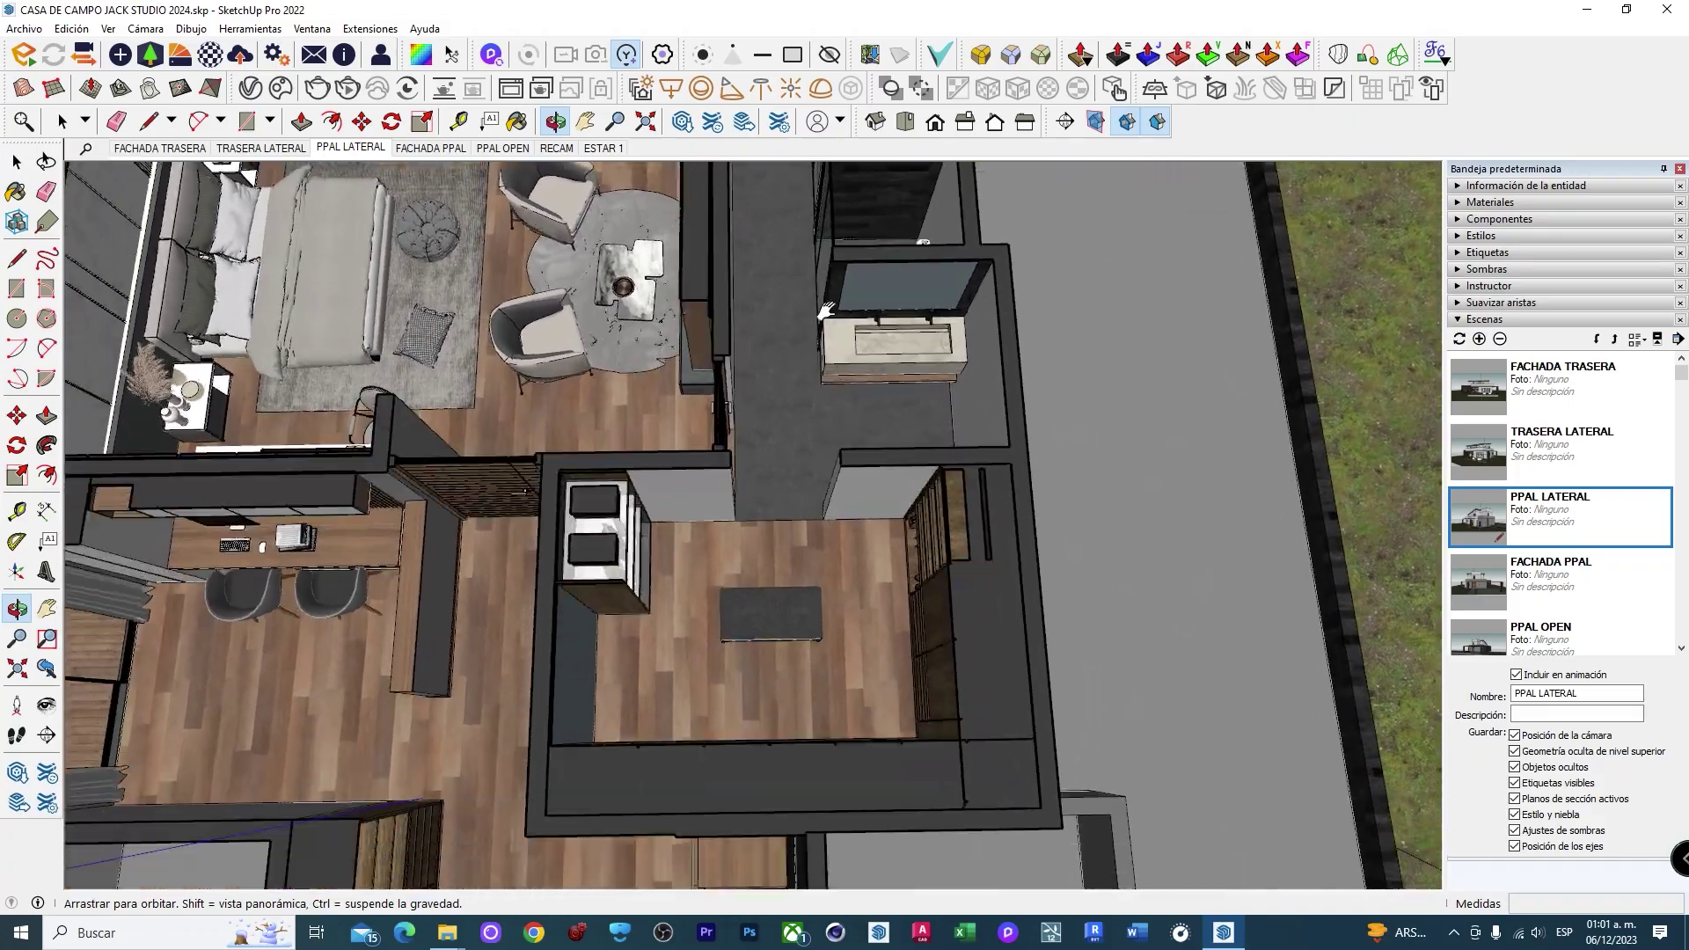
{"action": "mouse_move", "coordinate": [827, 309]}
{"action": "middle_mouse_down"}
{"action": "mouse_move", "coordinate": [894, 503]}
{"action": "mouse_move", "coordinate": [841, 491]}
{"action": "mouse_move", "coordinate": [1129, 569]}
{"action": "mouse_move", "coordinate": [546, 458]}
{"action": "mouse_move", "coordinate": [561, 774]}
{"action": "mouse_move", "coordinate": [790, 540]}
{"action": "middle_mouse_up"}
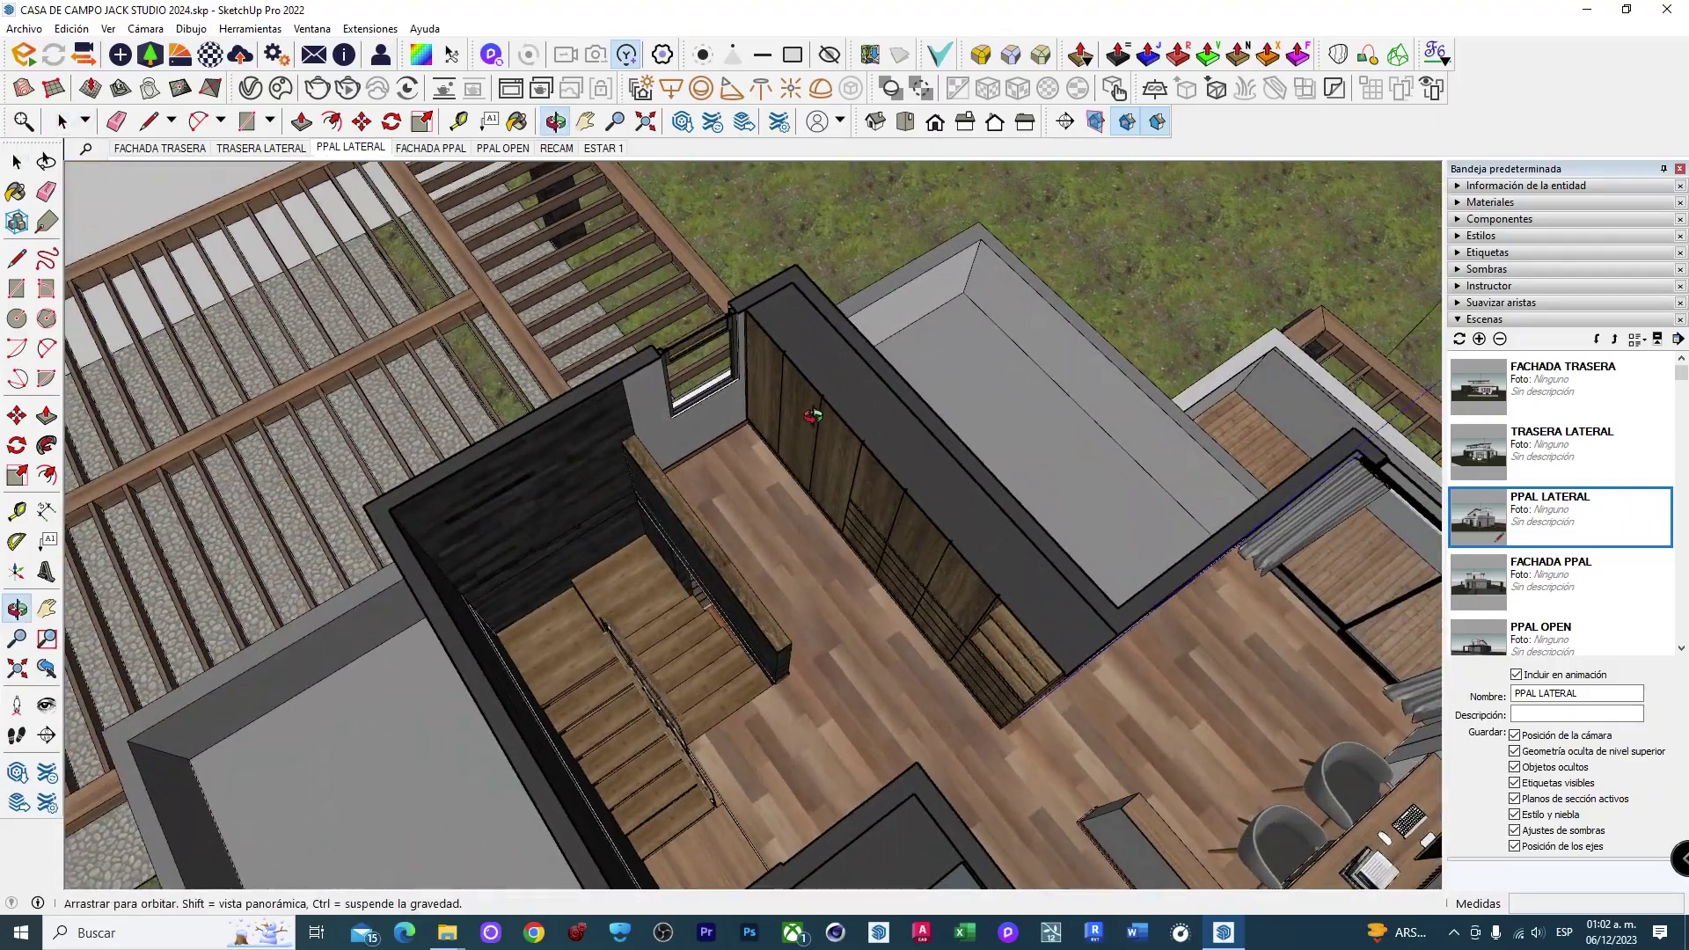
{"action": "scroll", "coordinate": [812, 415], "scroll_direction": "up", "scroll_amount": 3}
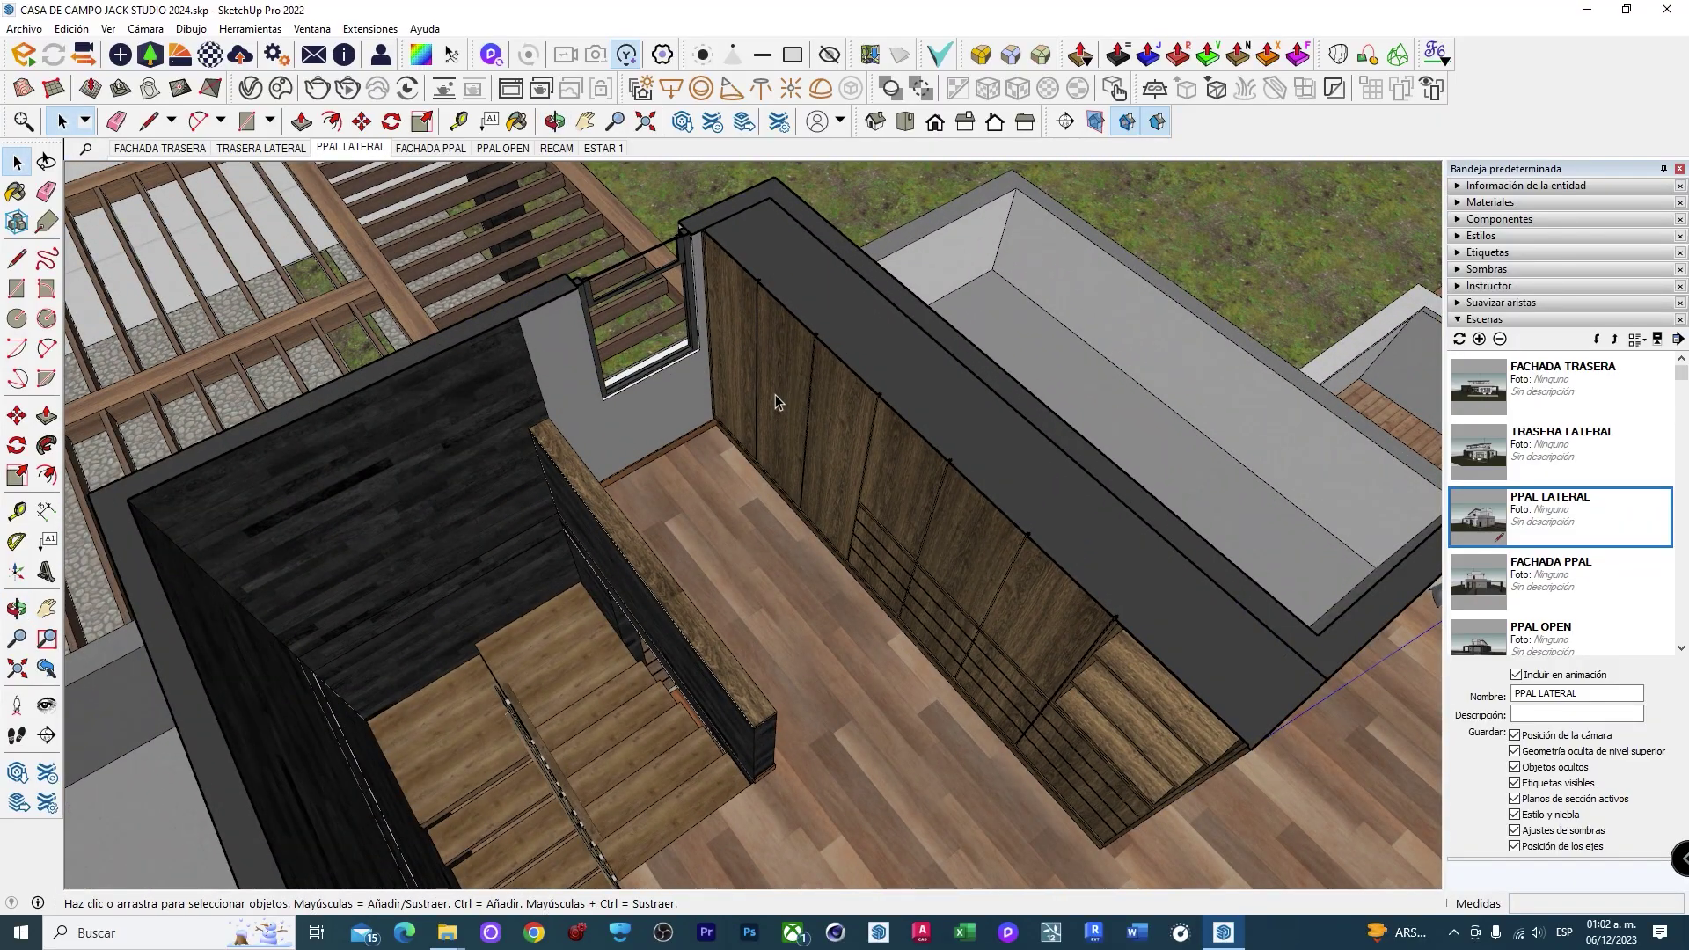
{"action": "middle_click_drag", "start_coordinate": [894, 553], "coordinate": [657, 532]}
{"action": "mouse_move", "coordinate": [697, 370]}
{"action": "middle_mouse_down"}
{"action": "mouse_move", "coordinate": [701, 576]}
{"action": "mouse_move", "coordinate": [617, 639]}
{"action": "middle_mouse_up"}
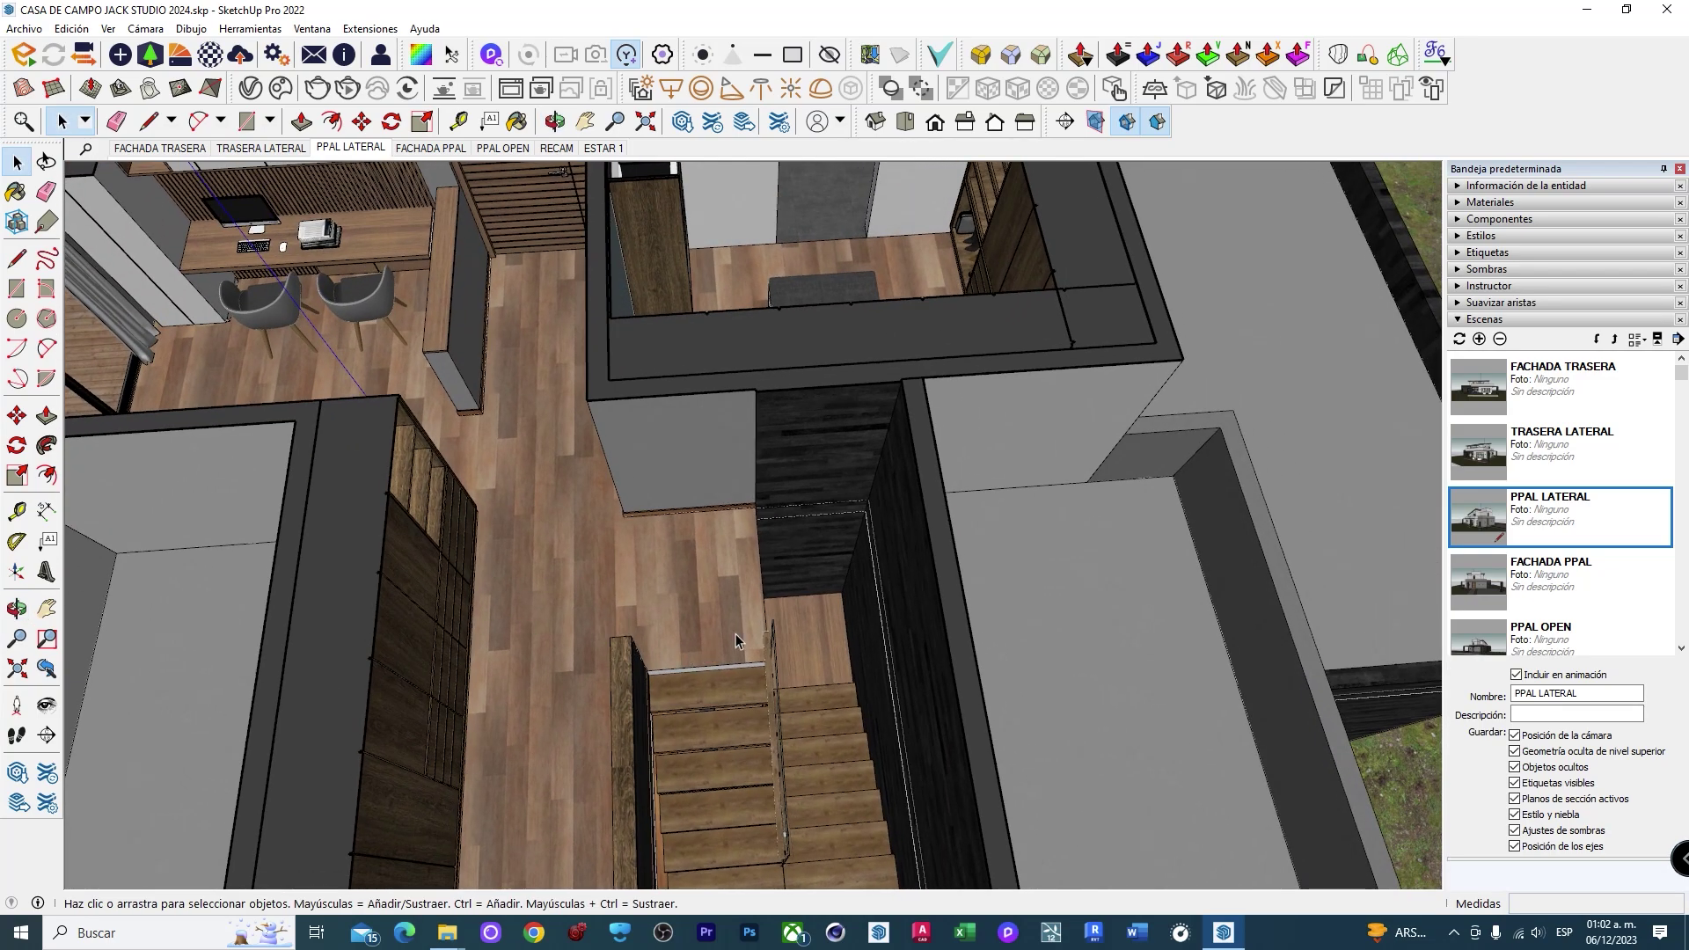
{"action": "middle_click_drag", "start_coordinate": [673, 593], "coordinate": [997, 310]}
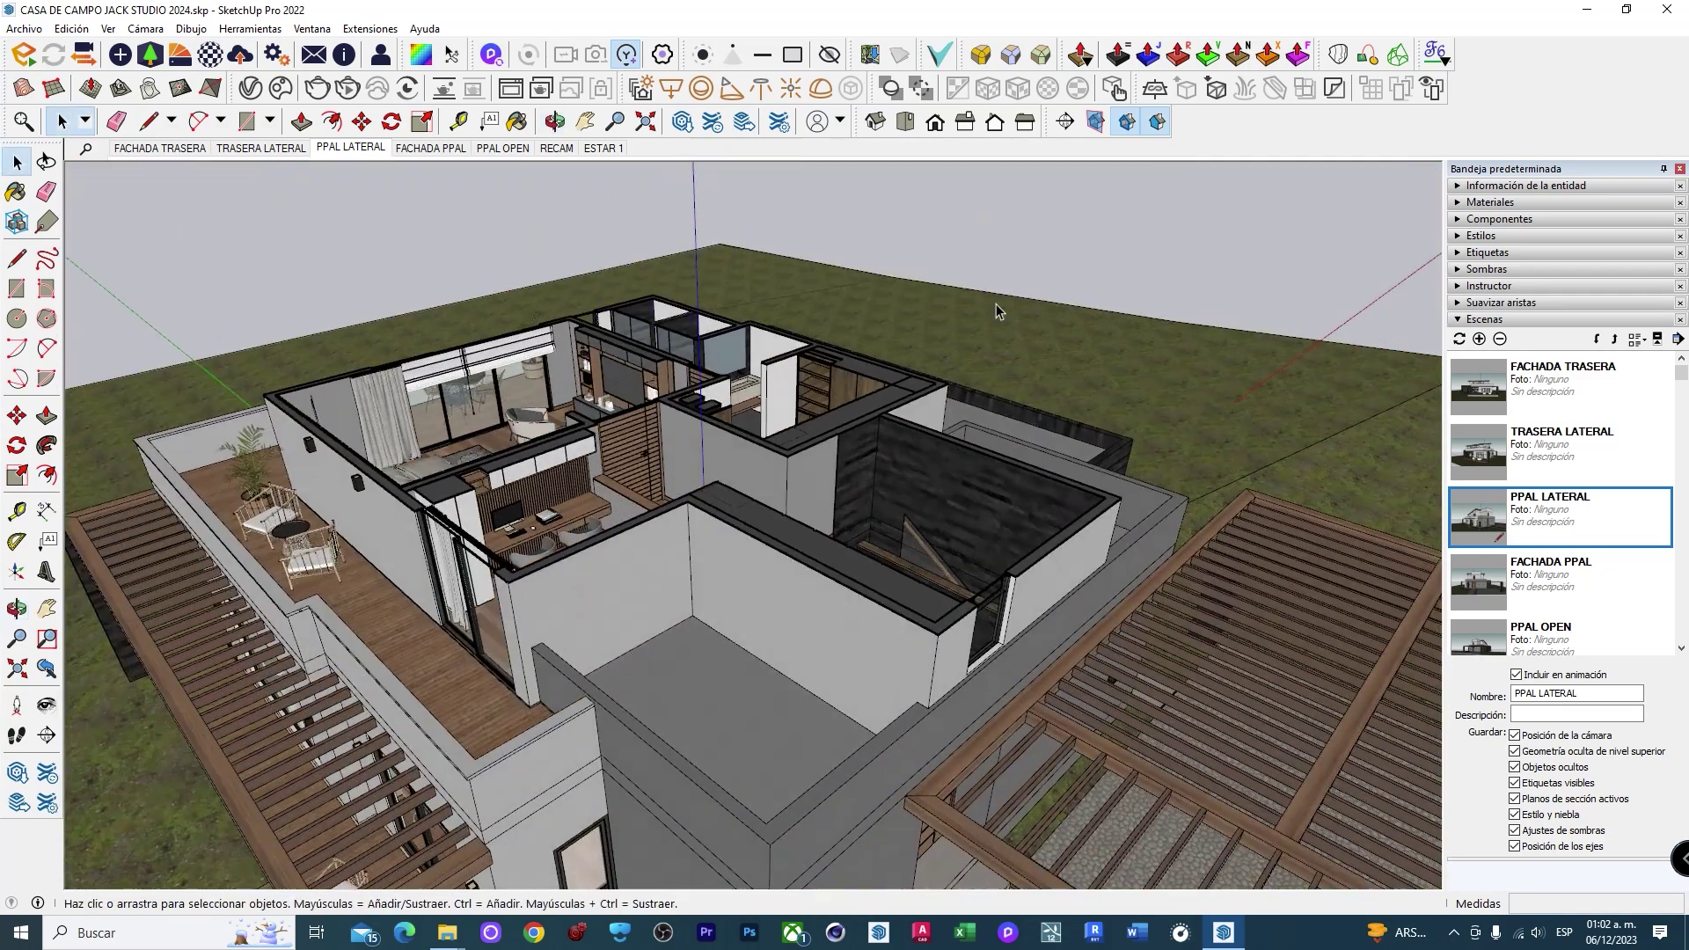
- Show section planes, Move the section plane down to ground-floor level, and orbit overhead
{"action": "left_click", "coordinate": [1093, 125]}
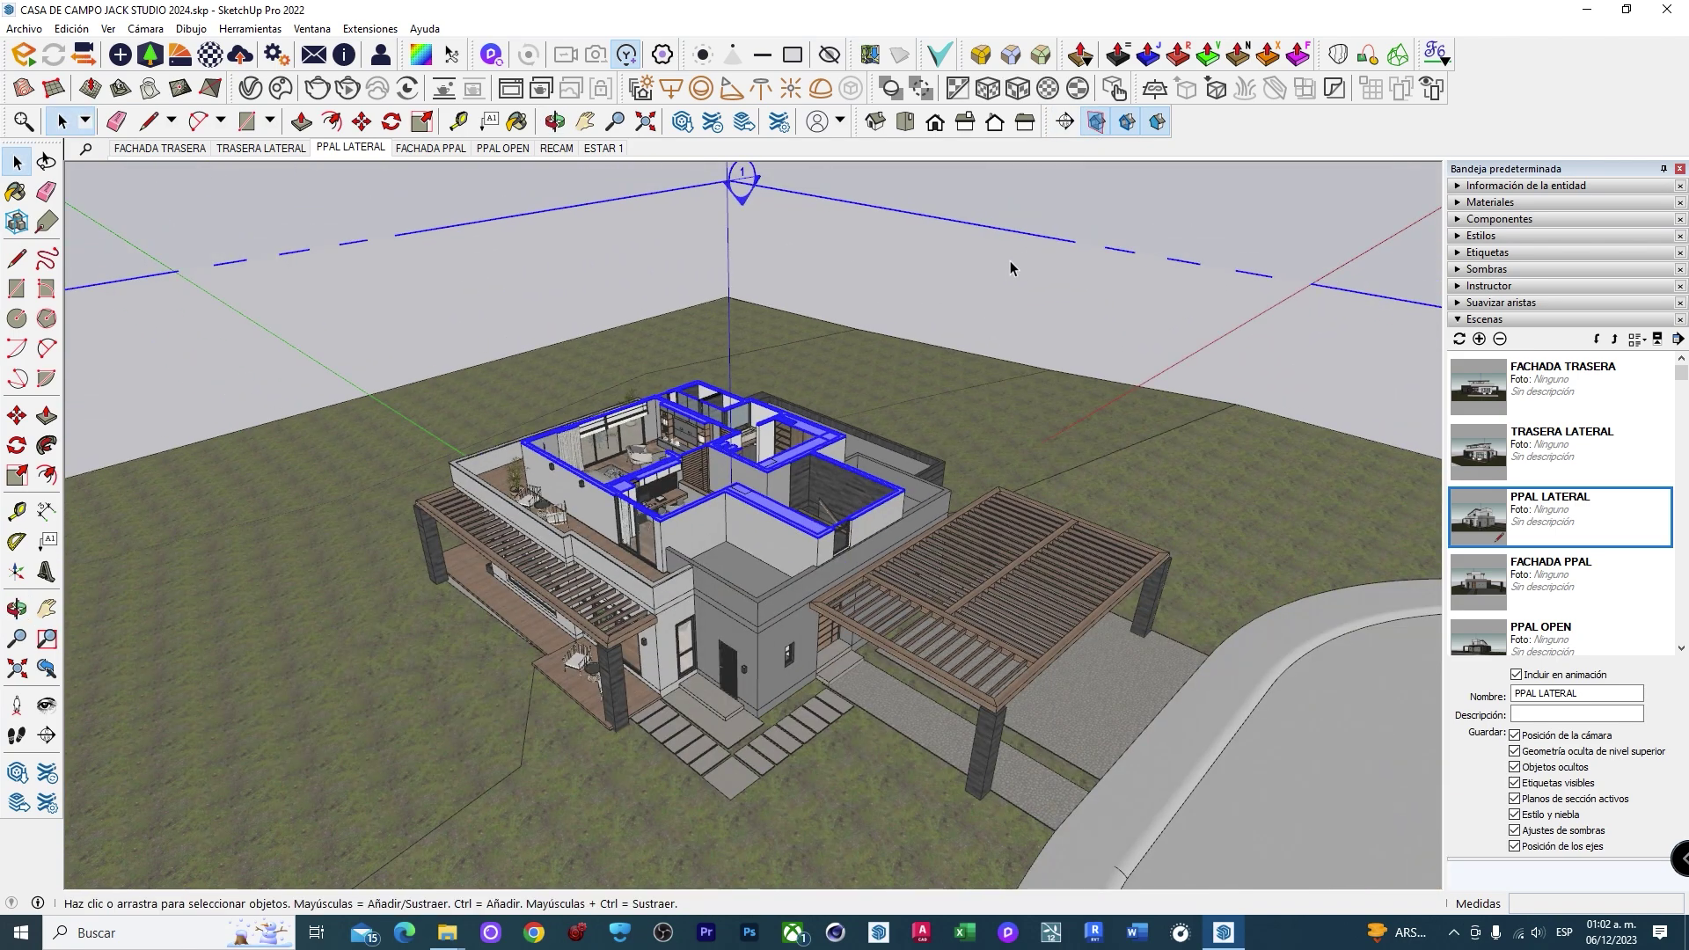
{"action": "scroll", "coordinate": [1010, 264], "scroll_direction": "up", "scroll_amount": 2}
{"action": "key", "text": "m"}
{"action": "left_click", "coordinate": [1038, 224]}
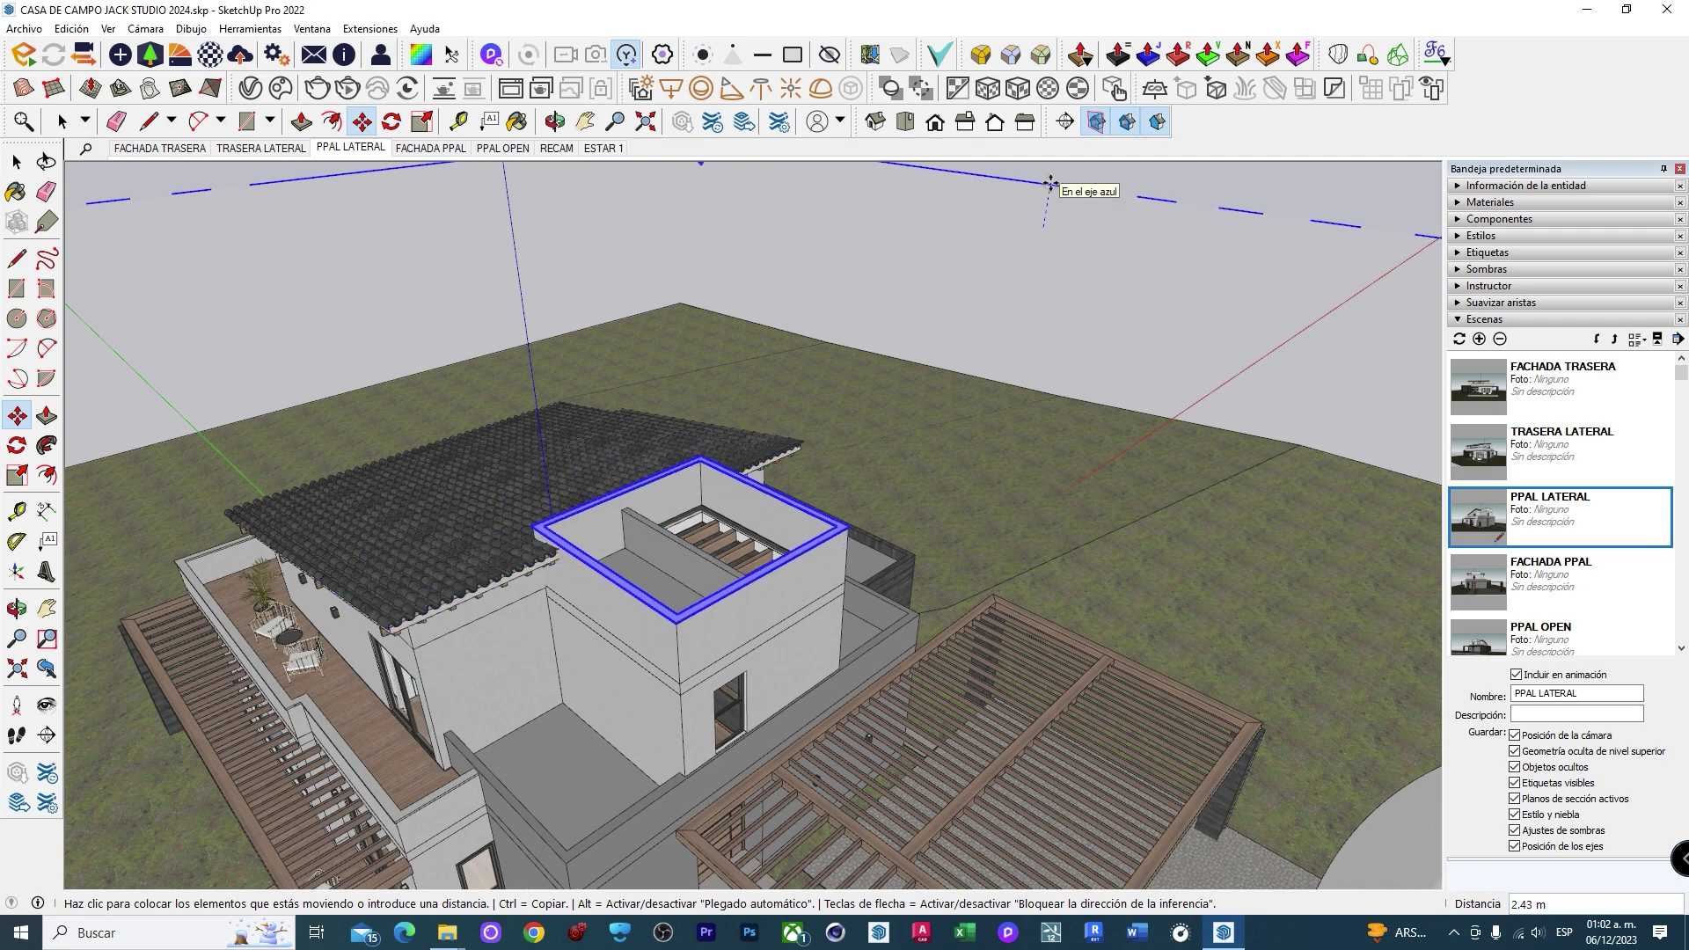
{"action": "left_click", "coordinate": [1049, 183]}
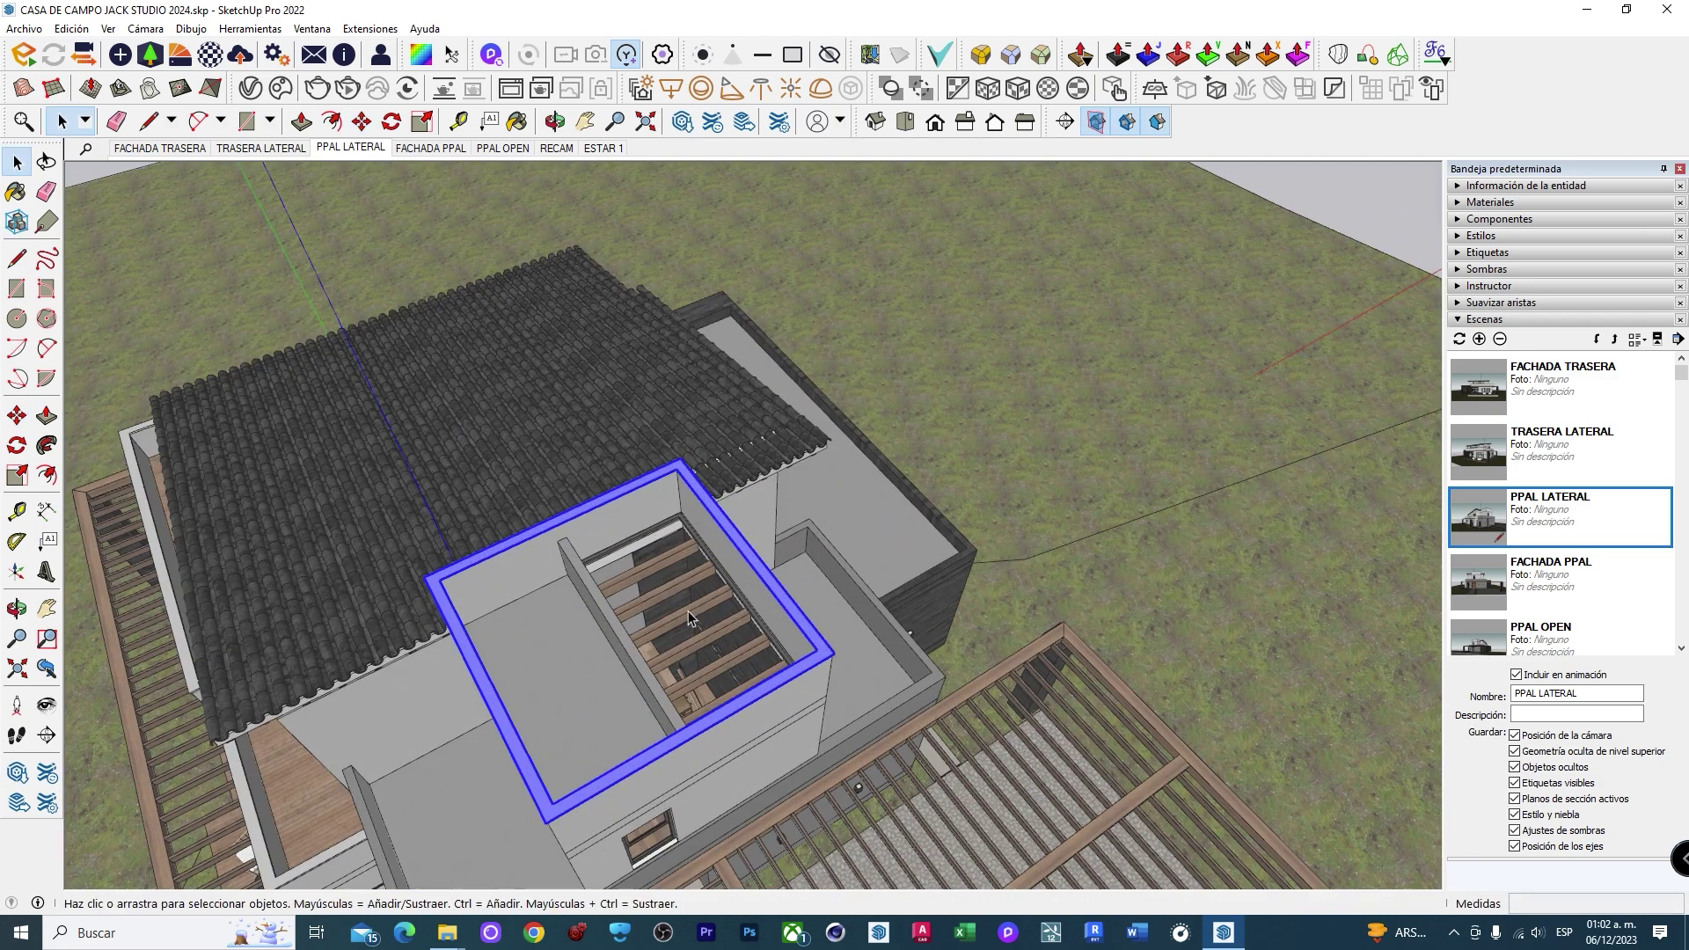
{"action": "middle_click_drag", "start_coordinate": [681, 613], "coordinate": [1035, 271]}
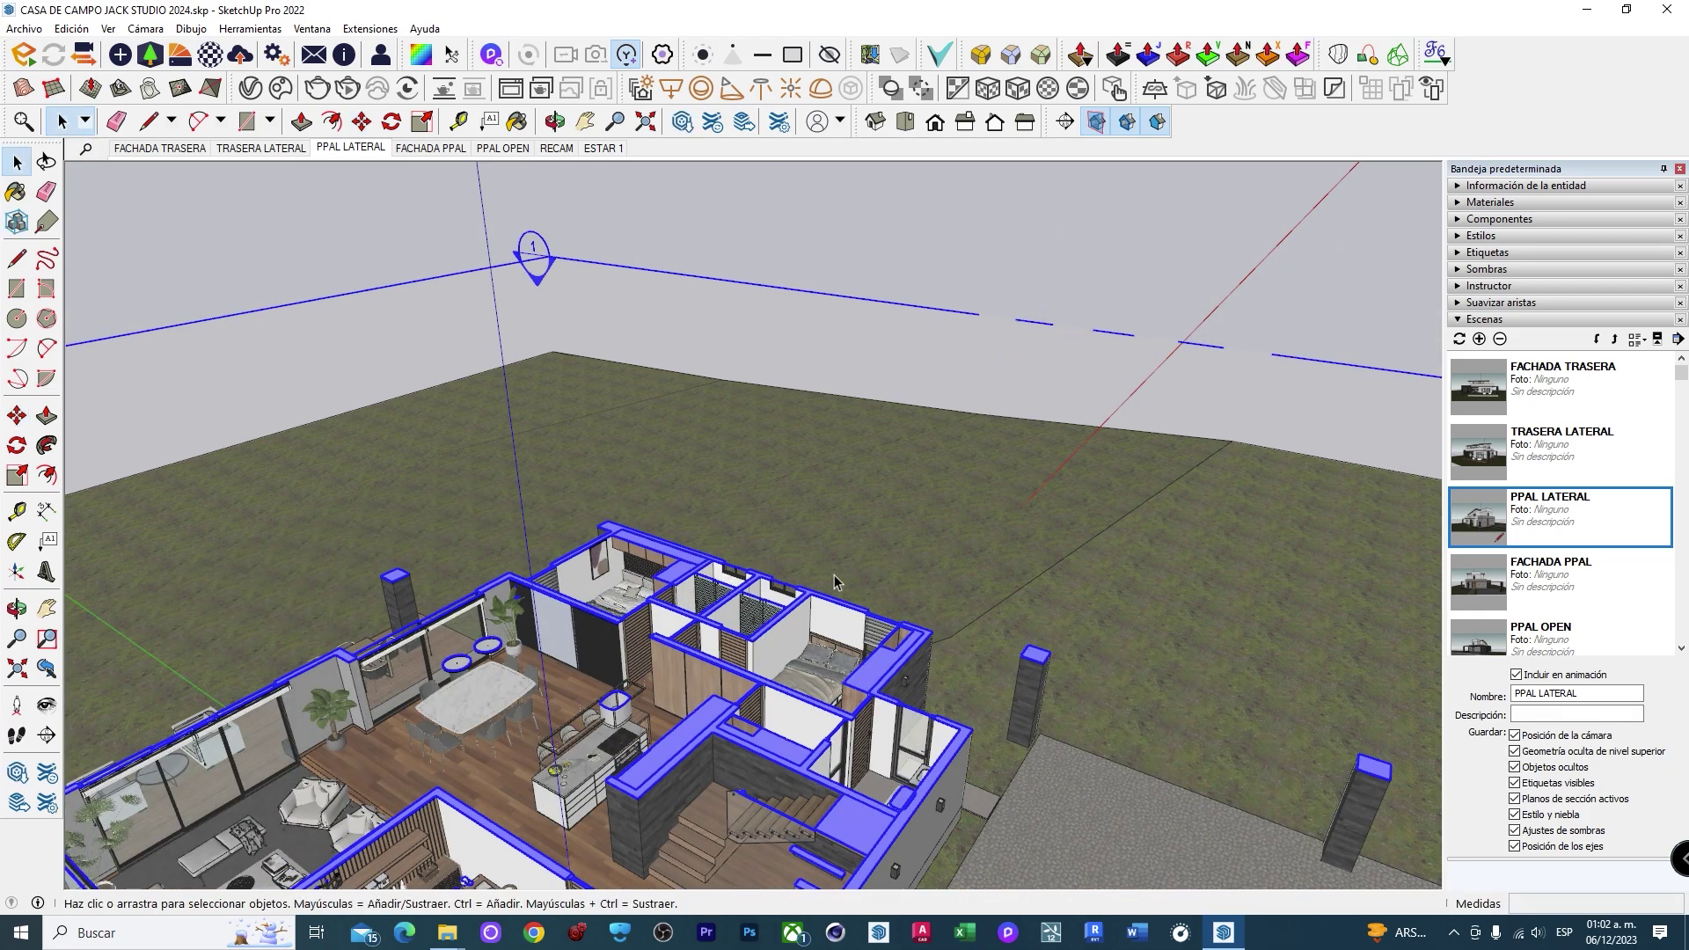
{"action": "middle_click_drag", "start_coordinate": [834, 582], "coordinate": [880, 748]}
- Hide section planes and look down on the cut ground-floor plan
{"action": "left_click", "coordinate": [1098, 123]}
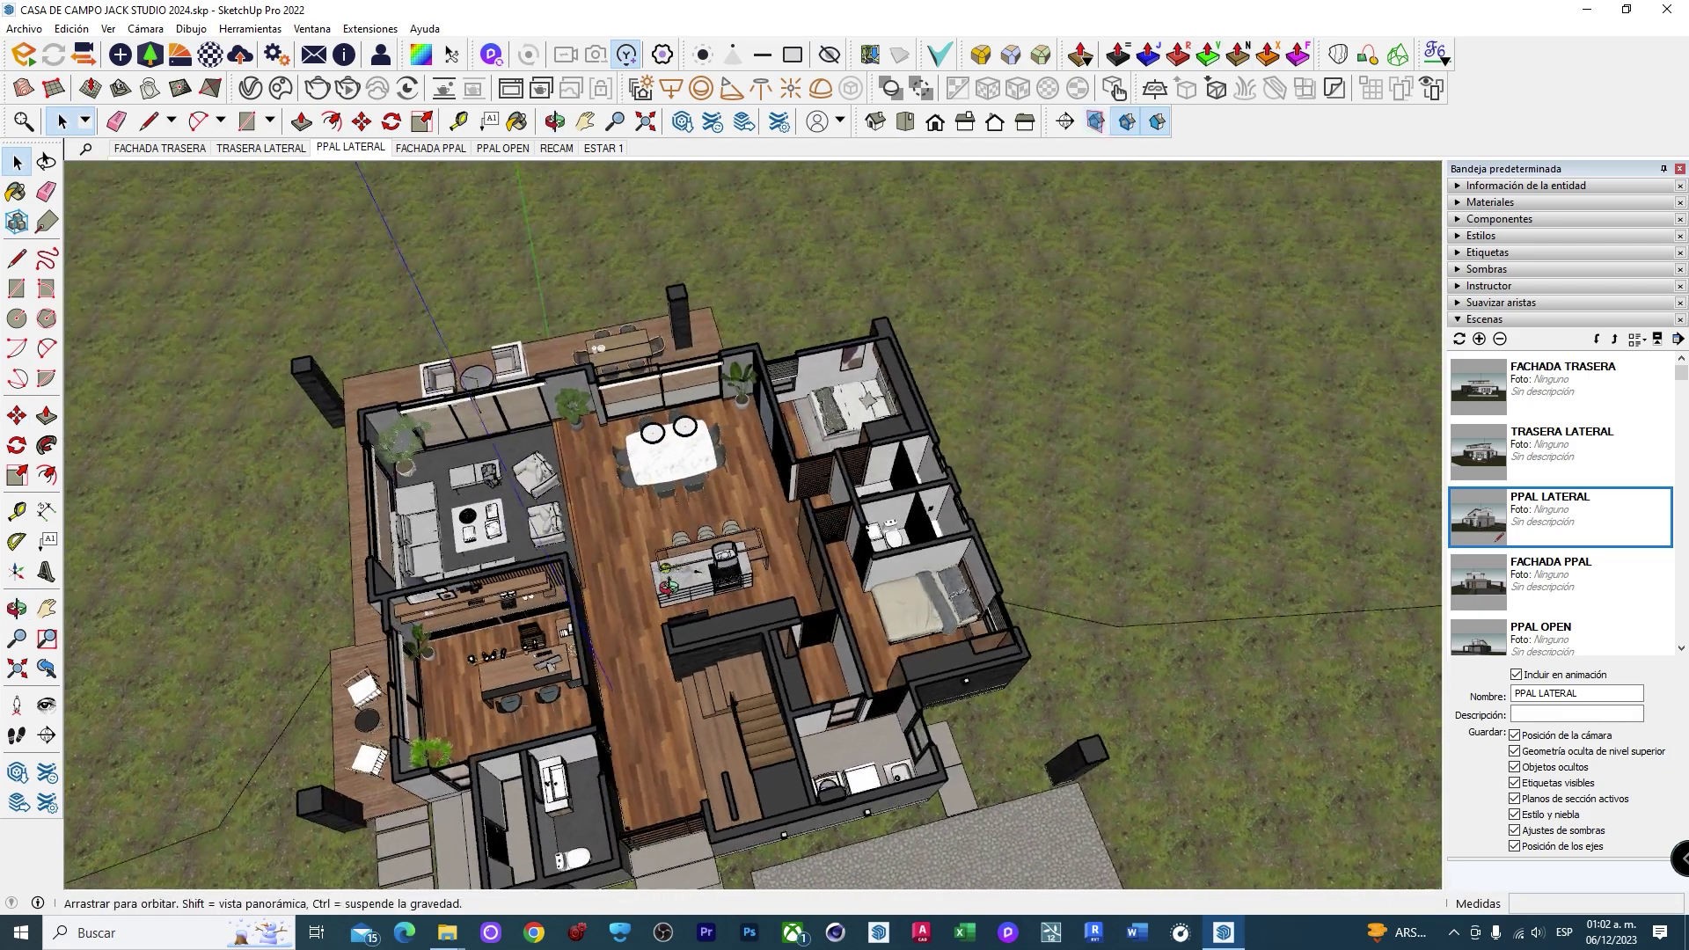
{"action": "scroll", "coordinate": [812, 665], "scroll_direction": "up", "scroll_amount": 5}
{"action": "middle_click_drag", "start_coordinate": [811, 666], "coordinate": [750, 530]}
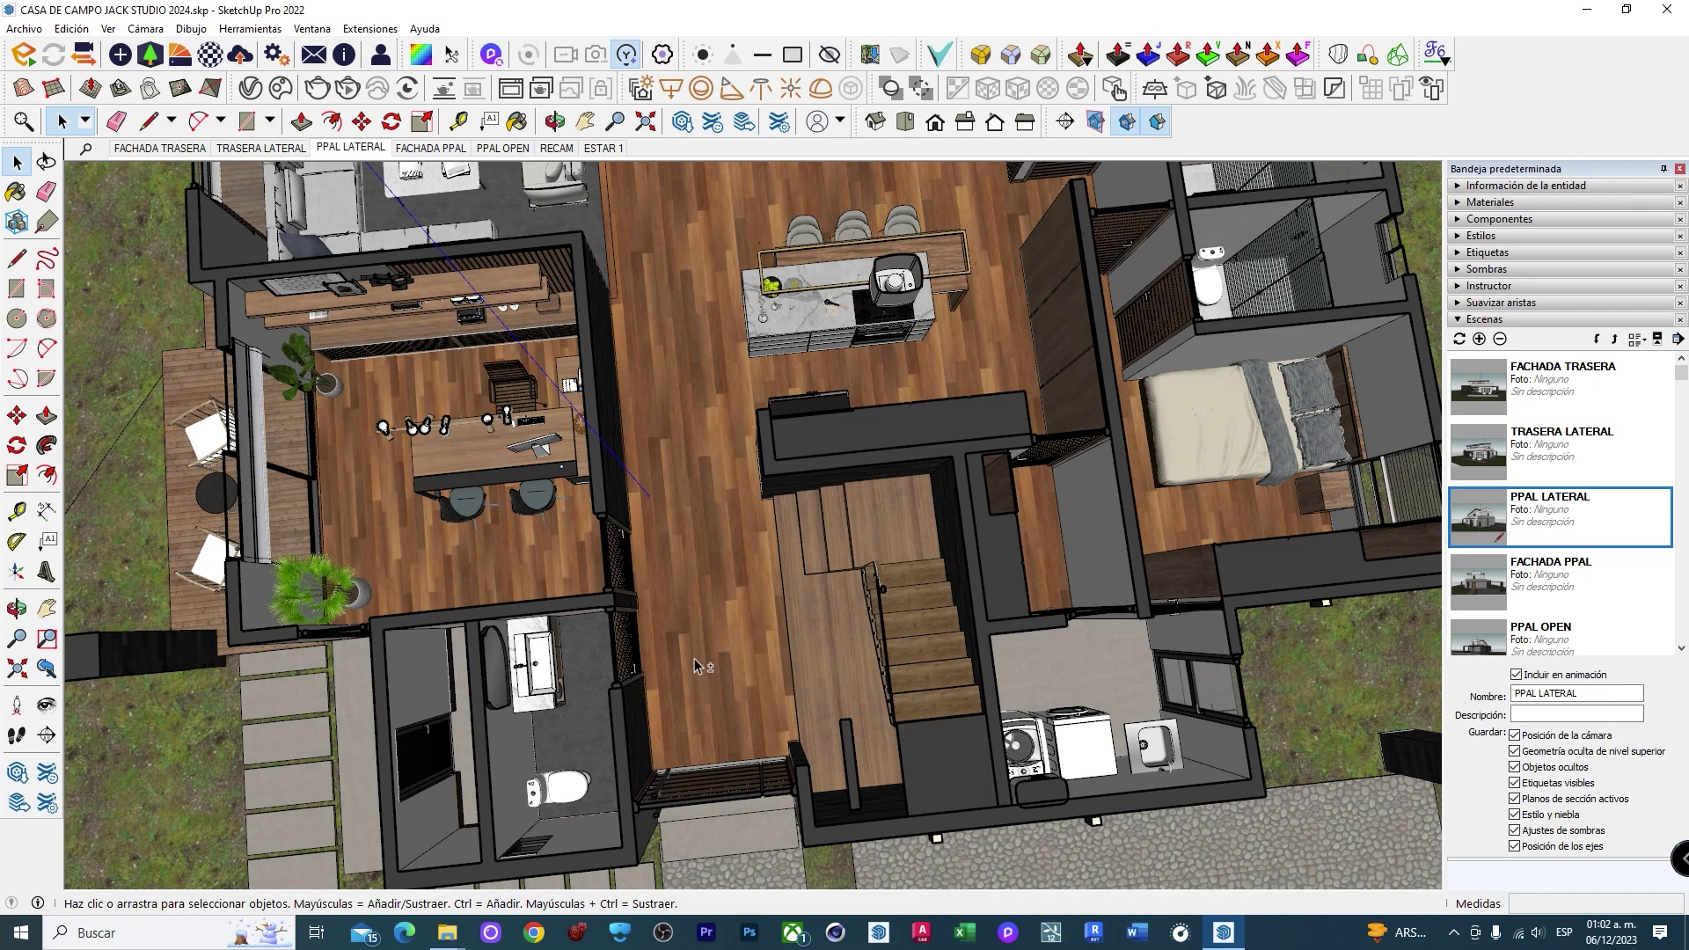
{"action": "middle_click_drag", "start_coordinate": [694, 658], "coordinate": [694, 599]}
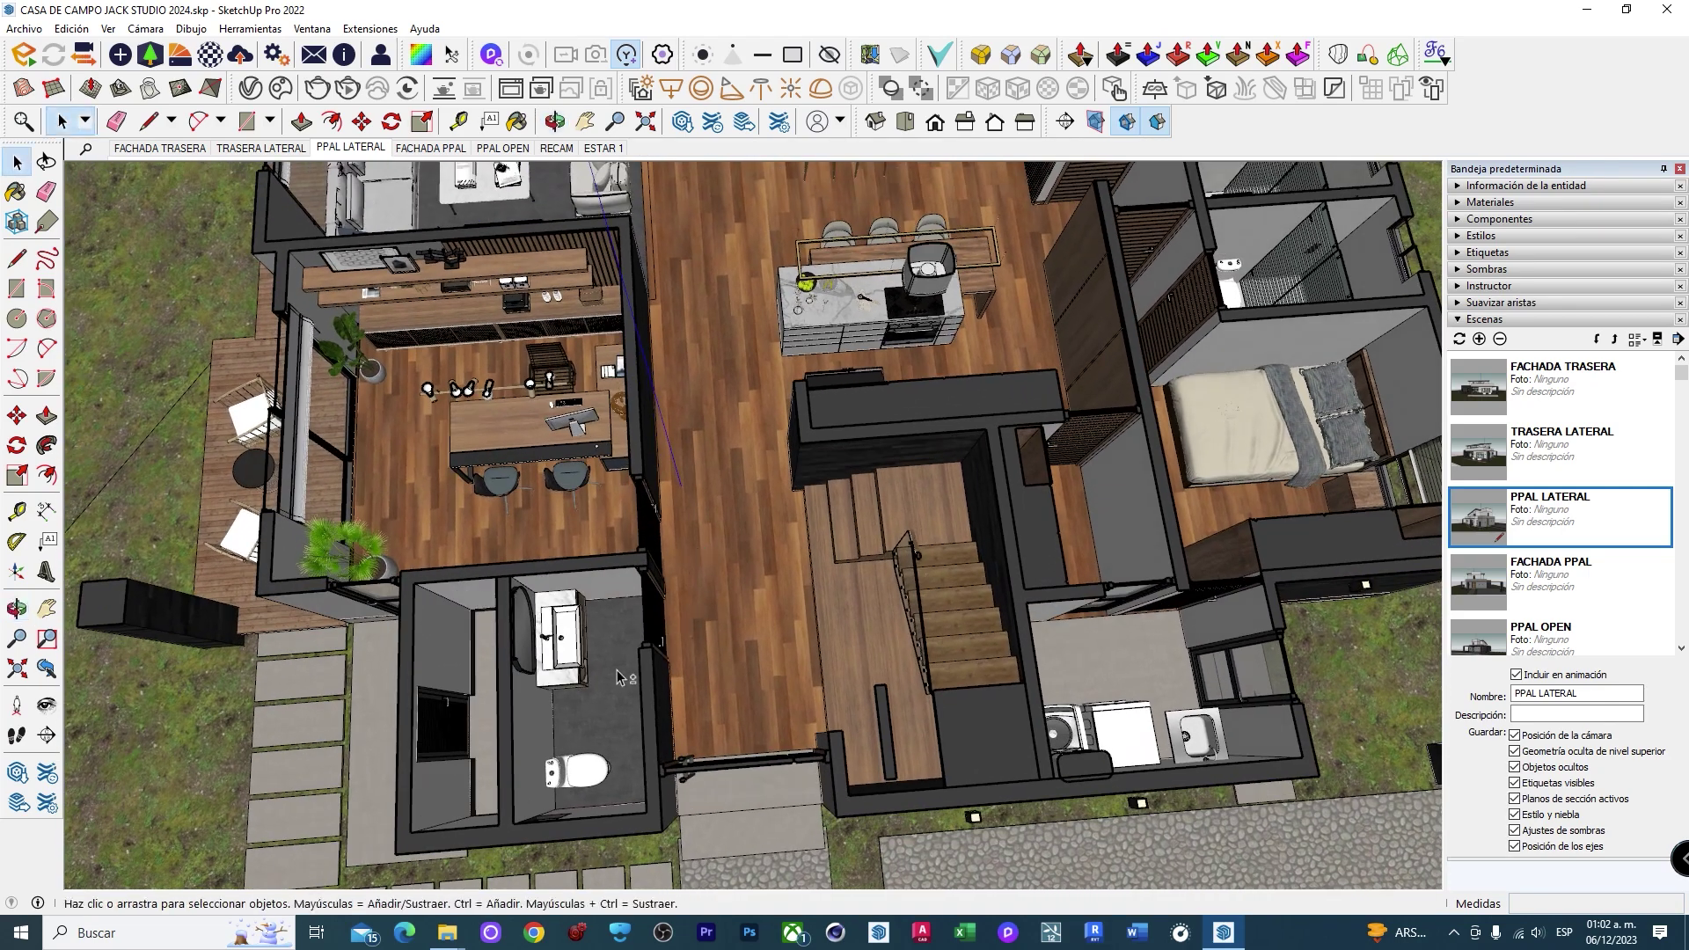
{"action": "mouse_move", "coordinate": [616, 669]}
{"action": "middle_mouse_down", "text": "shift"}
{"action": "mouse_move", "coordinate": [600, 706]}
{"action": "mouse_move", "coordinate": [1052, 557]}
{"action": "mouse_move", "coordinate": [936, 582]}
{"action": "middle_mouse_up", "text": "shift"}
{"action": "scroll", "coordinate": [1036, 503], "scroll_direction": "up", "scroll_amount": 5}
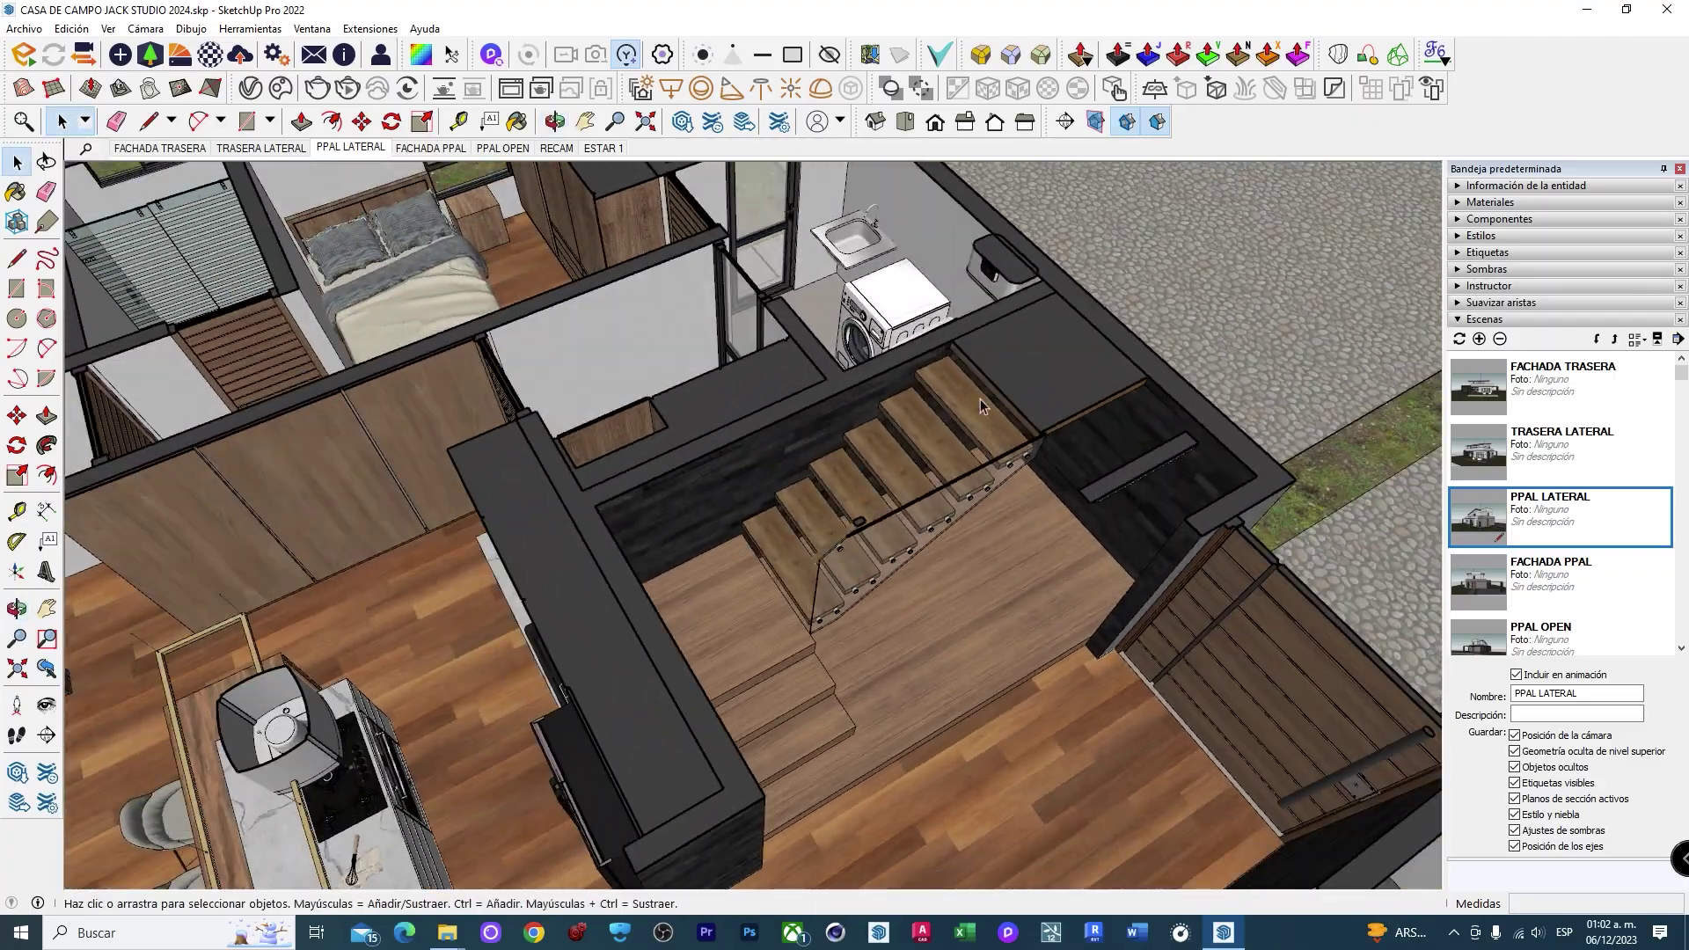
- Orbit over the stairs, office, kitchen and living room from different angles
{"action": "mouse_move", "coordinate": [981, 399]}
{"action": "middle_mouse_down"}
{"action": "mouse_move", "coordinate": [1016, 588]}
{"action": "mouse_move", "coordinate": [855, 701]}
{"action": "middle_mouse_up"}
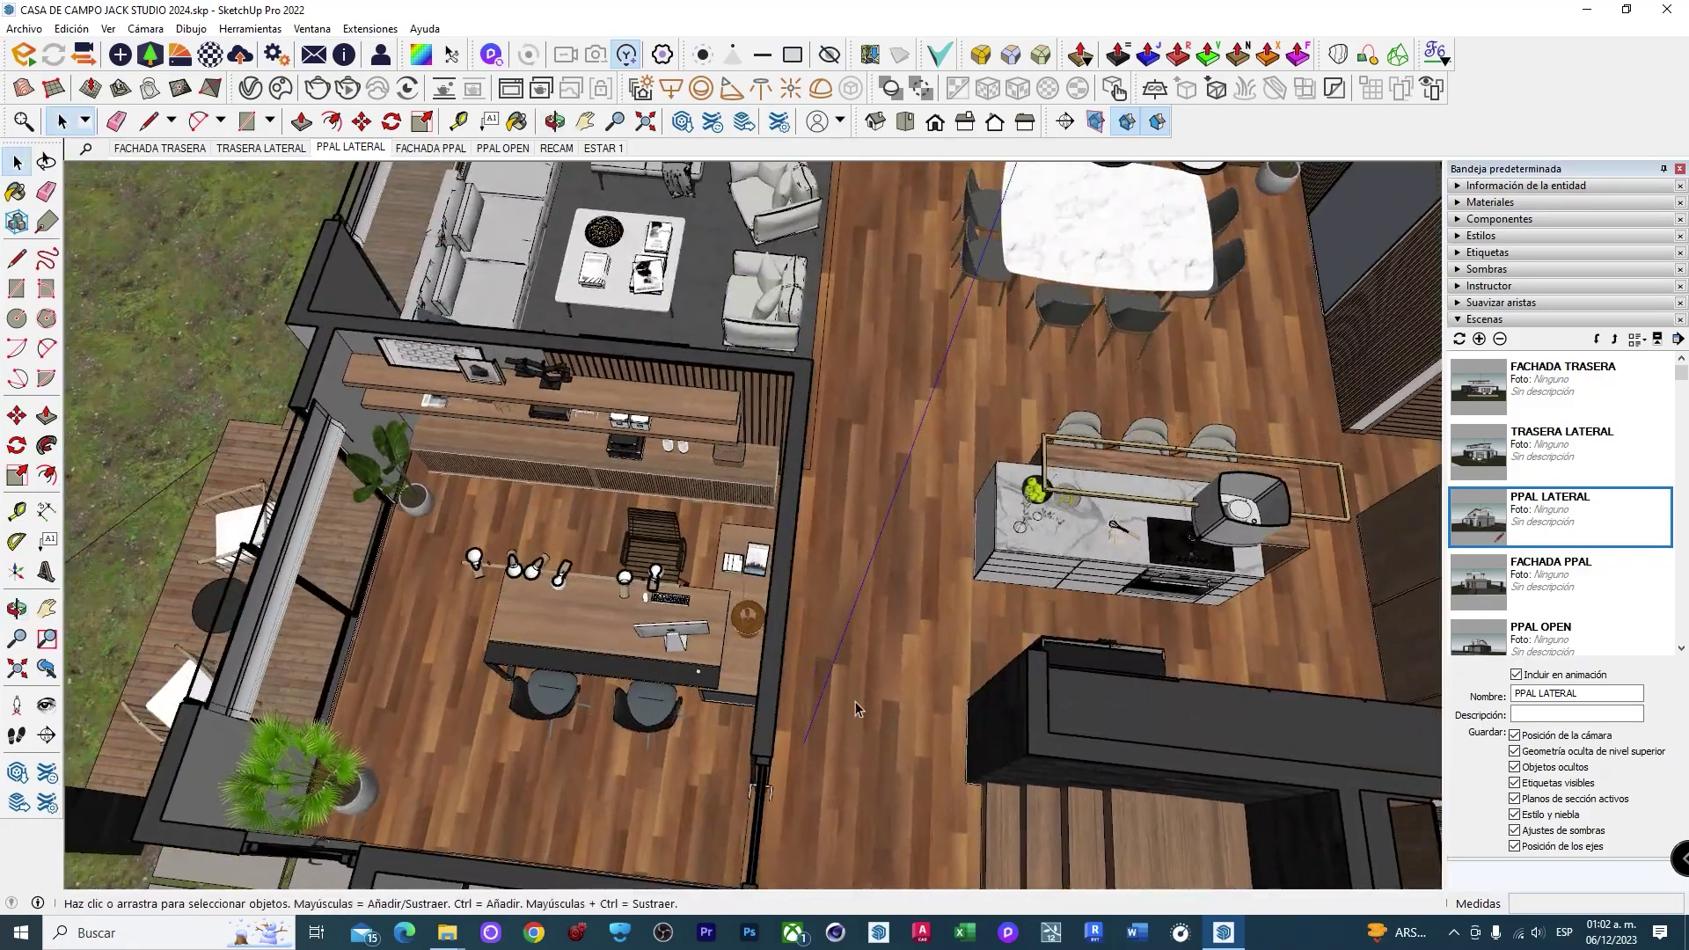
{"action": "middle_click_drag", "start_coordinate": [918, 540], "coordinate": [629, 704]}
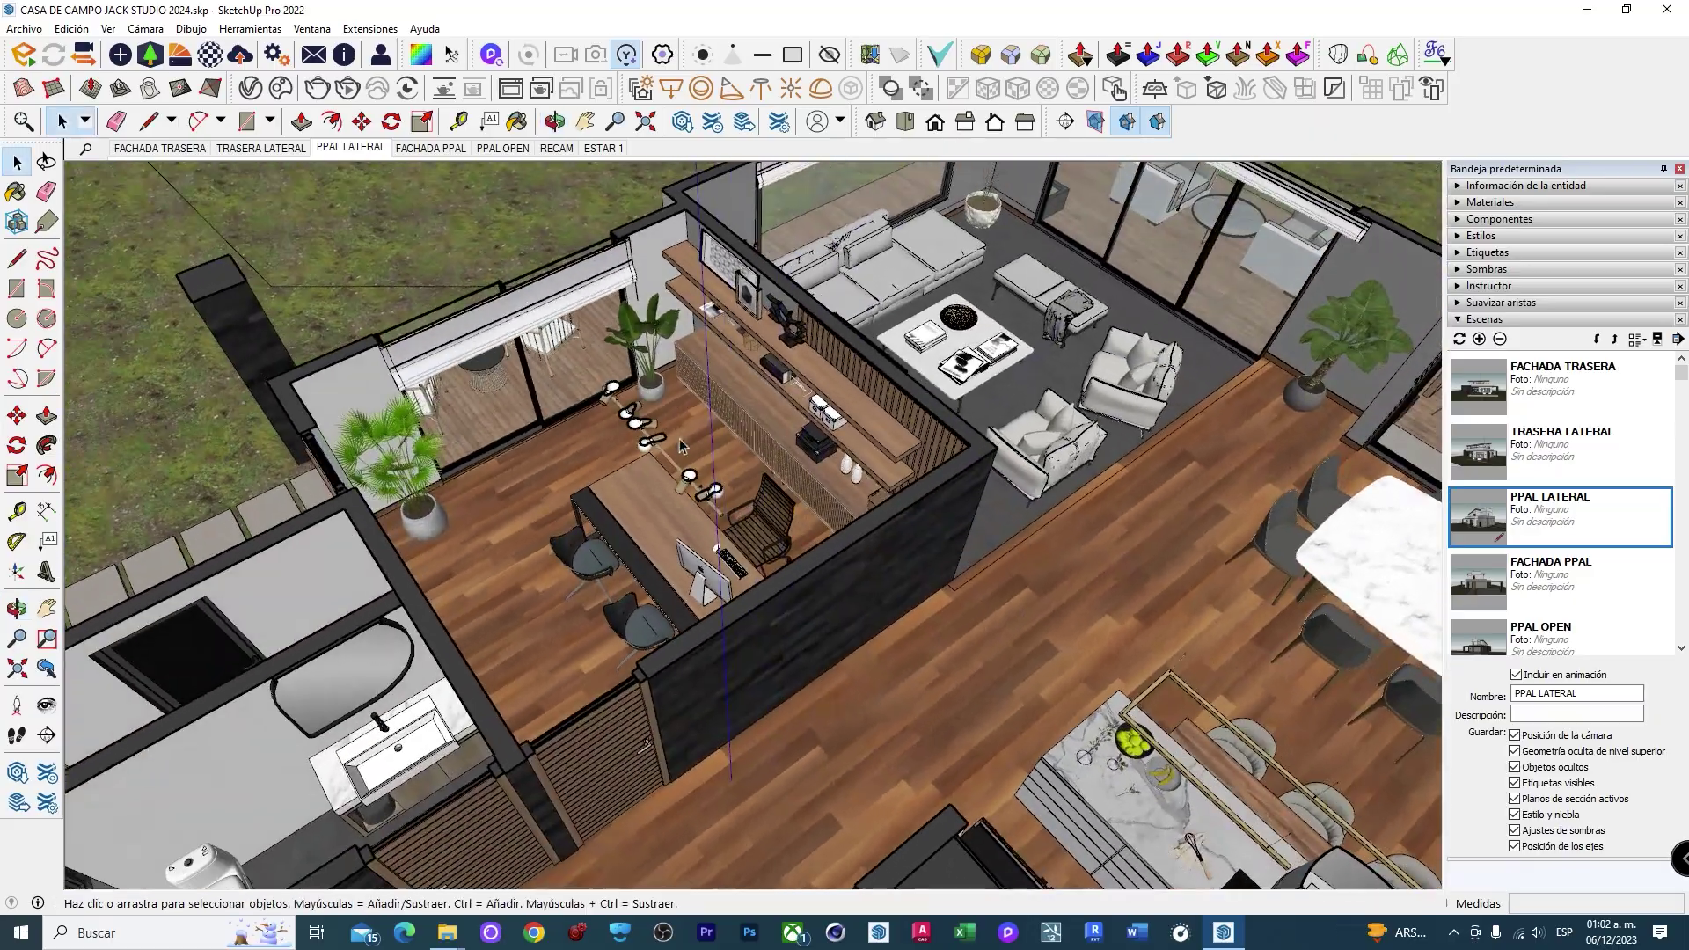
{"action": "mouse_move", "coordinate": [682, 446]}
{"action": "middle_mouse_down"}
{"action": "mouse_move", "coordinate": [1330, 514]}
{"action": "mouse_move", "coordinate": [786, 513]}
{"action": "mouse_move", "coordinate": [554, 382]}
{"action": "mouse_move", "coordinate": [746, 729]}
{"action": "mouse_move", "coordinate": [646, 651]}
{"action": "middle_mouse_up"}
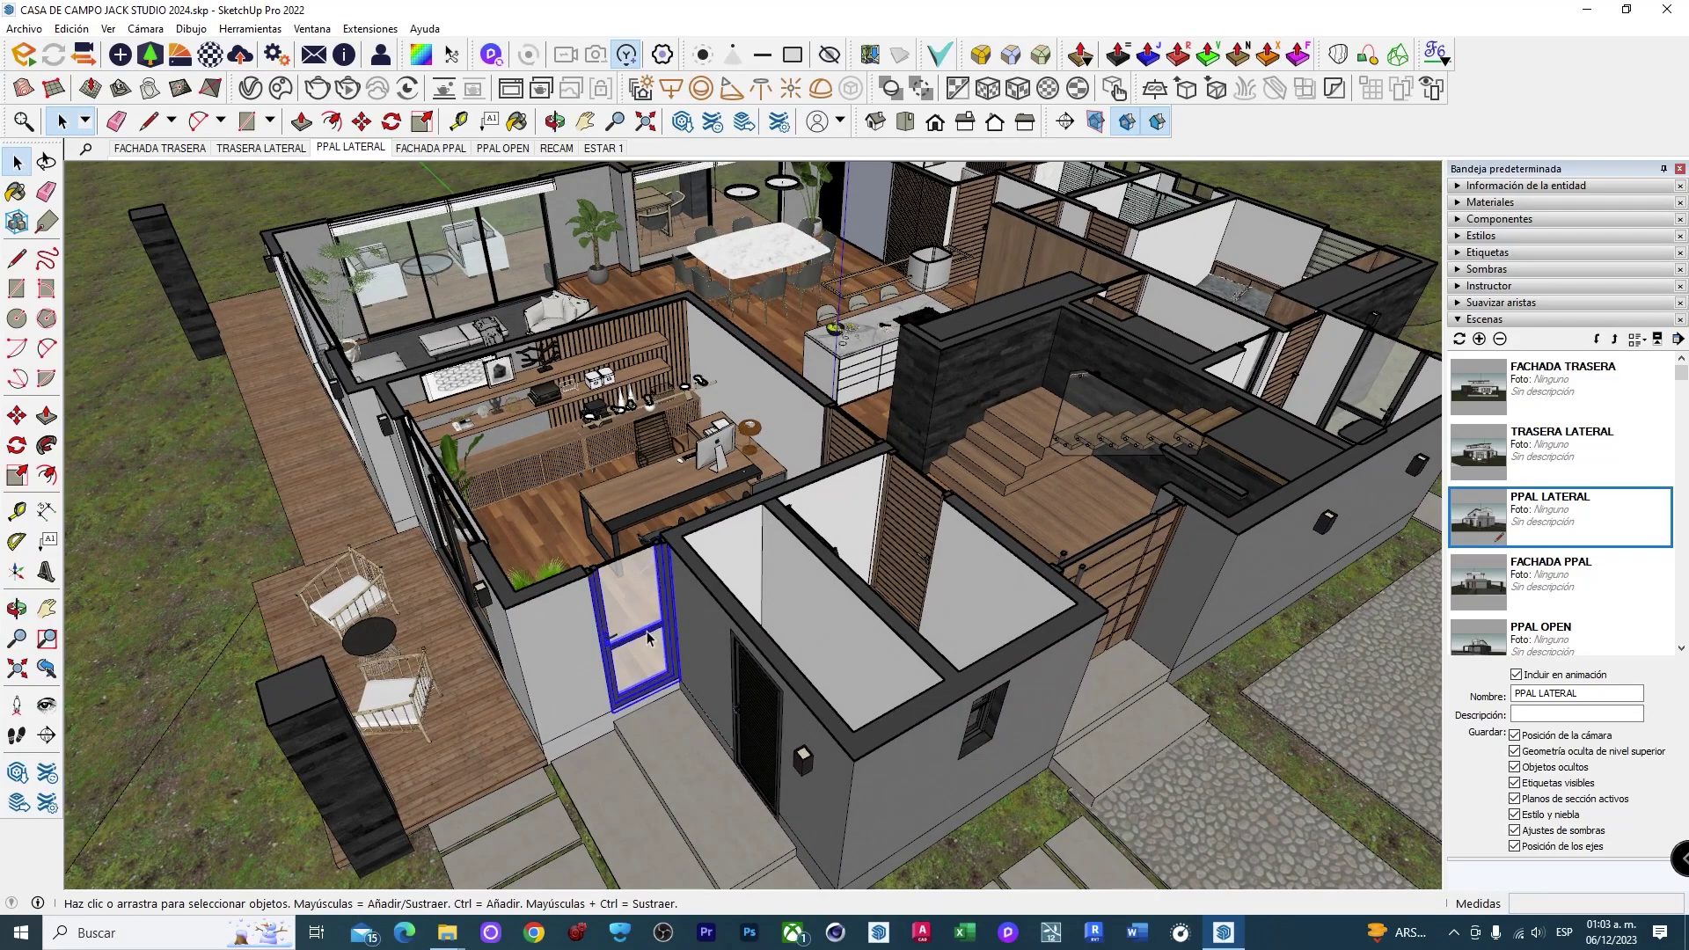
{"action": "mouse_move", "coordinate": [646, 652]}
{"action": "middle_mouse_down"}
{"action": "mouse_move", "coordinate": [736, 605]}
{"action": "mouse_move", "coordinate": [719, 674]}
{"action": "mouse_move", "coordinate": [997, 735]}
{"action": "middle_mouse_up"}
{"action": "scroll", "coordinate": [720, 673], "scroll_direction": "up", "scroll_amount": 5}
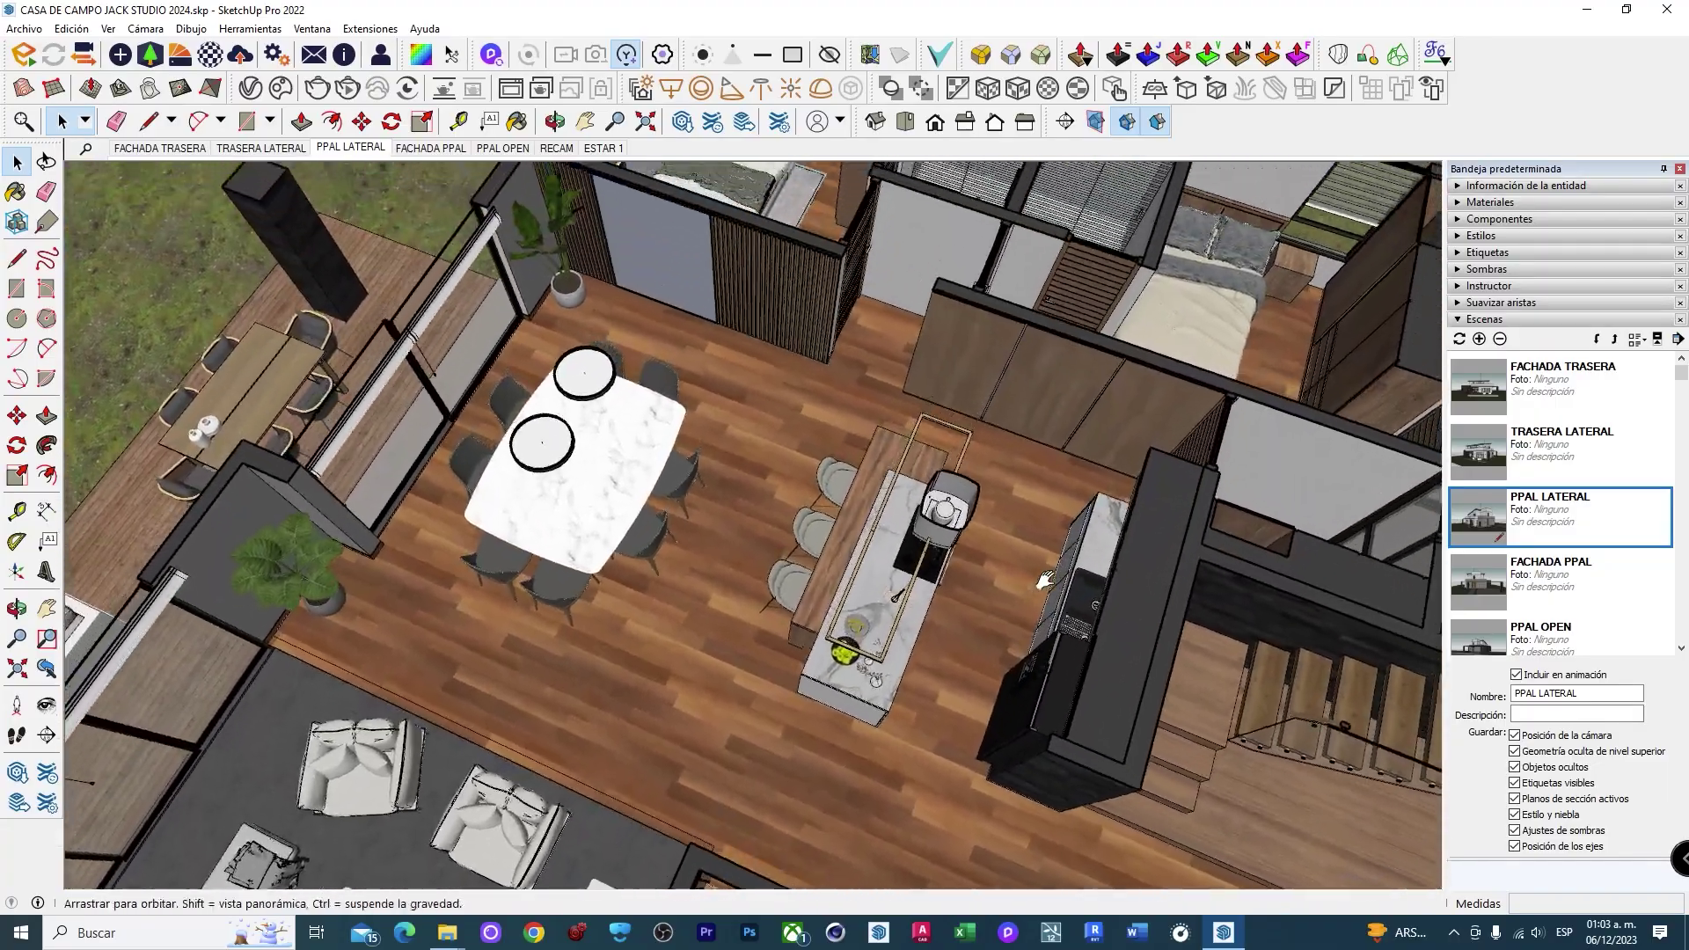
{"action": "scroll", "coordinate": [997, 736], "scroll_direction": "up", "scroll_amount": 3}
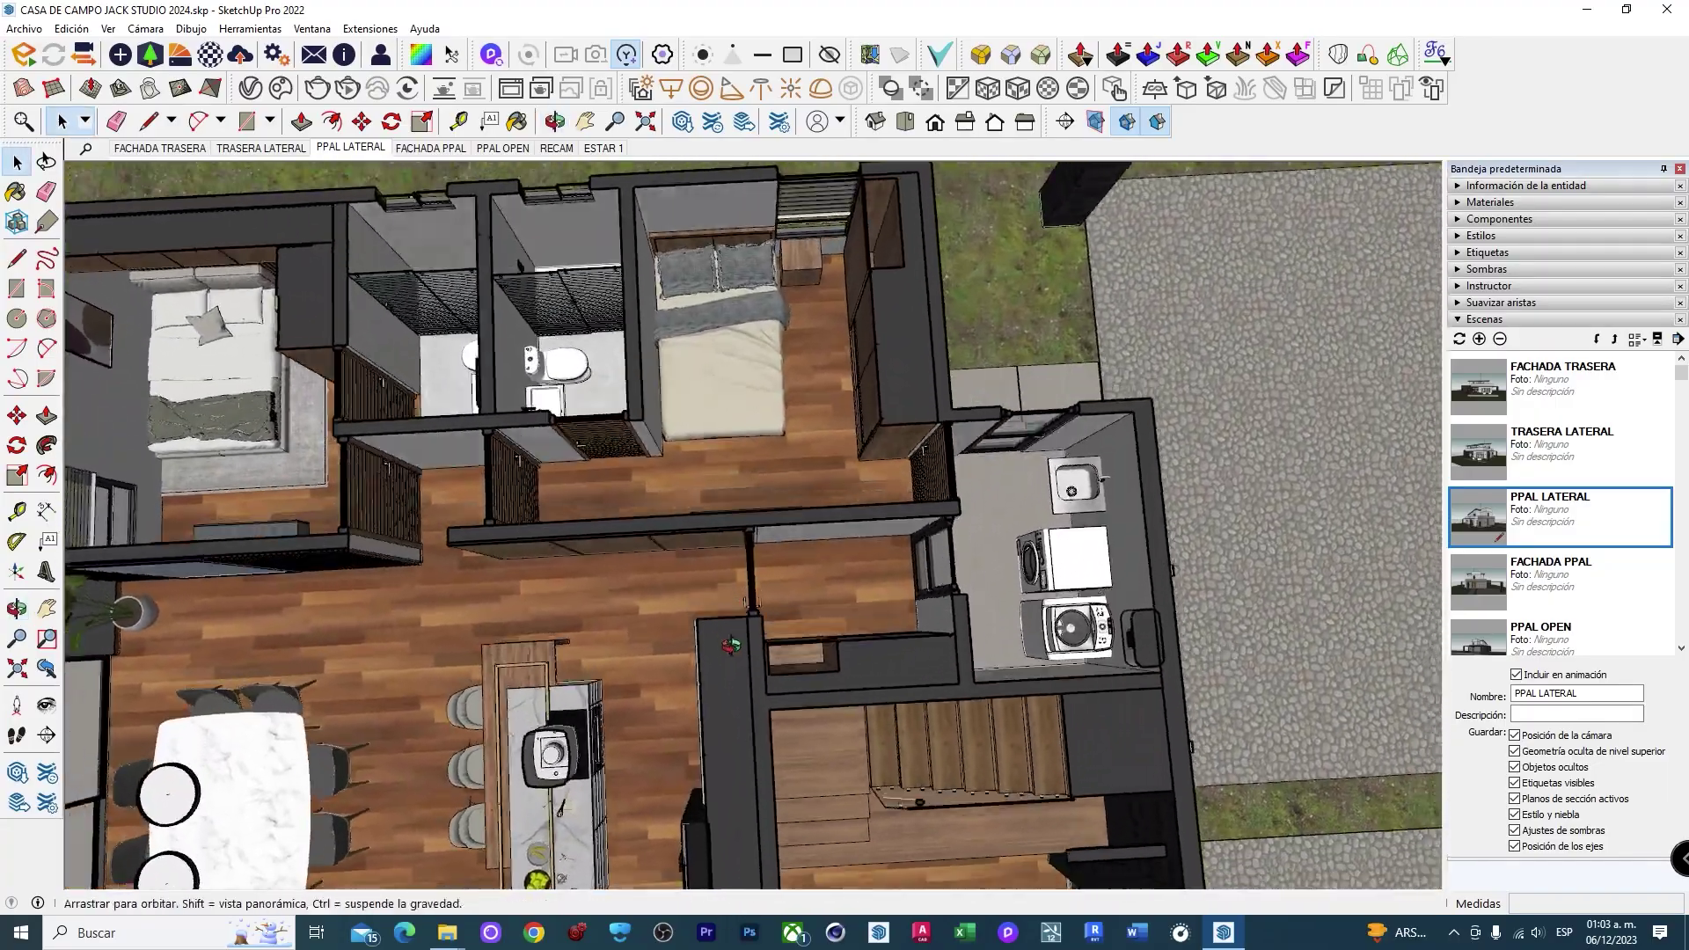
- Inspect the bathrooms, bedrooms, hallway, laundry and stairs, ending obliquely on the bedroom wing
{"action": "mouse_move", "coordinate": [996, 735]}
{"action": "middle_mouse_down", "text": "shift"}
{"action": "mouse_move", "coordinate": [870, 680]}
{"action": "mouse_move", "coordinate": [973, 519]}
{"action": "middle_mouse_up", "text": "shift"}
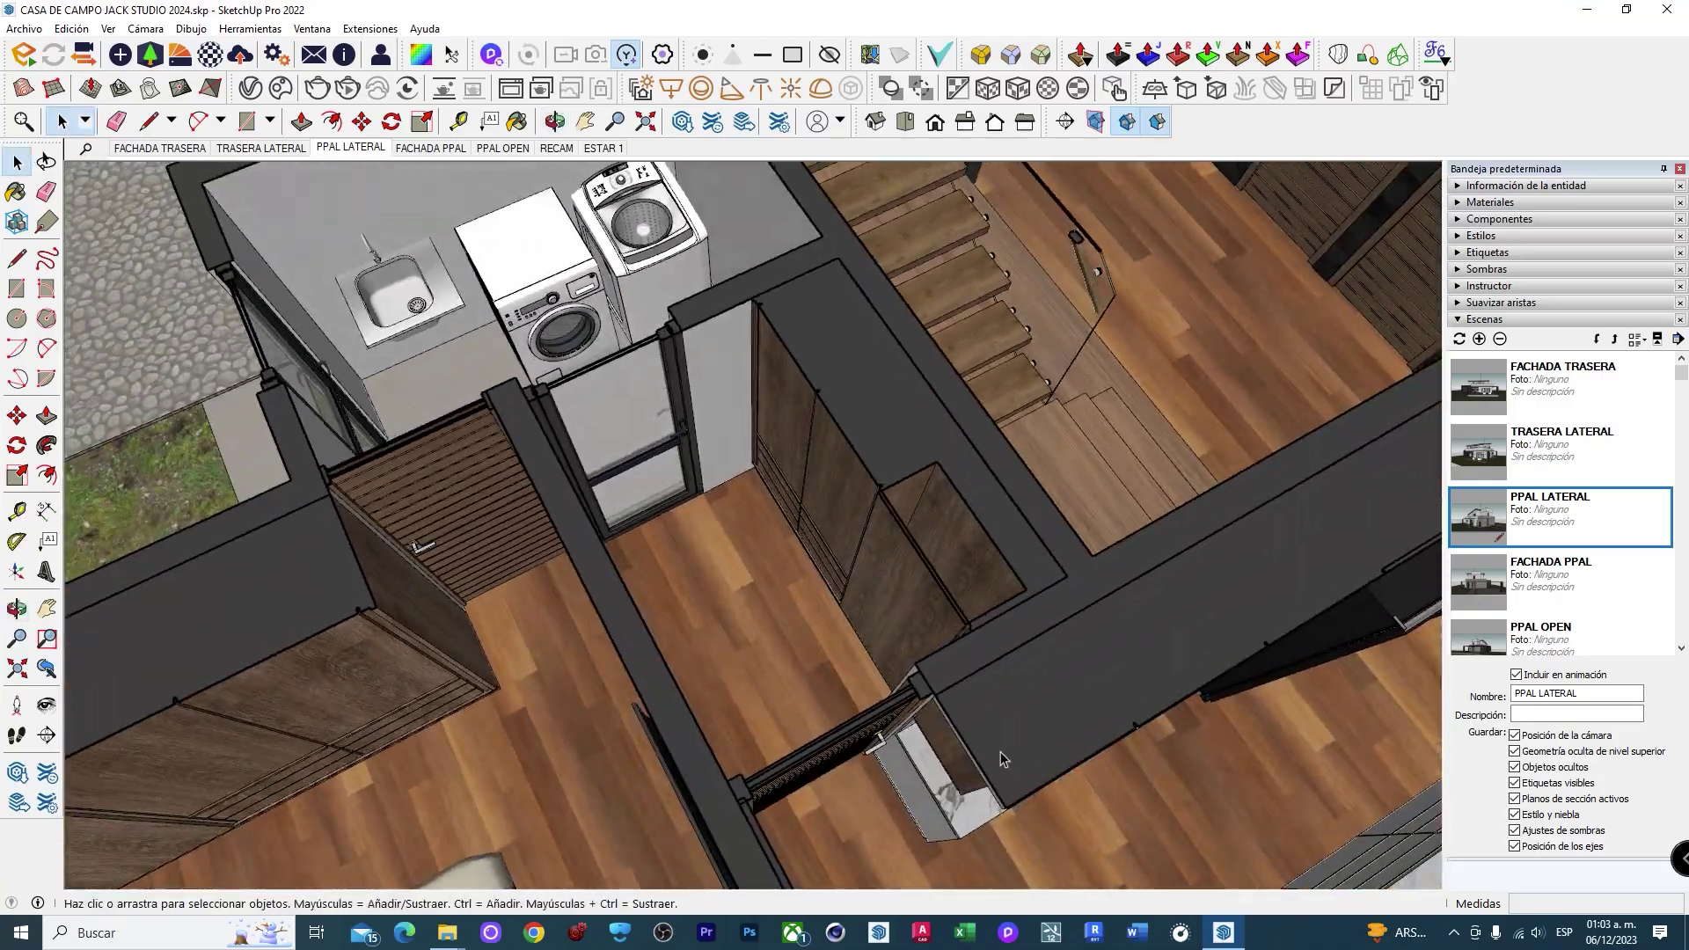
{"action": "mouse_move", "coordinate": [1002, 758]}
{"action": "middle_mouse_down"}
{"action": "mouse_move", "coordinate": [867, 516]}
{"action": "mouse_move", "coordinate": [556, 849]}
{"action": "middle_mouse_up"}
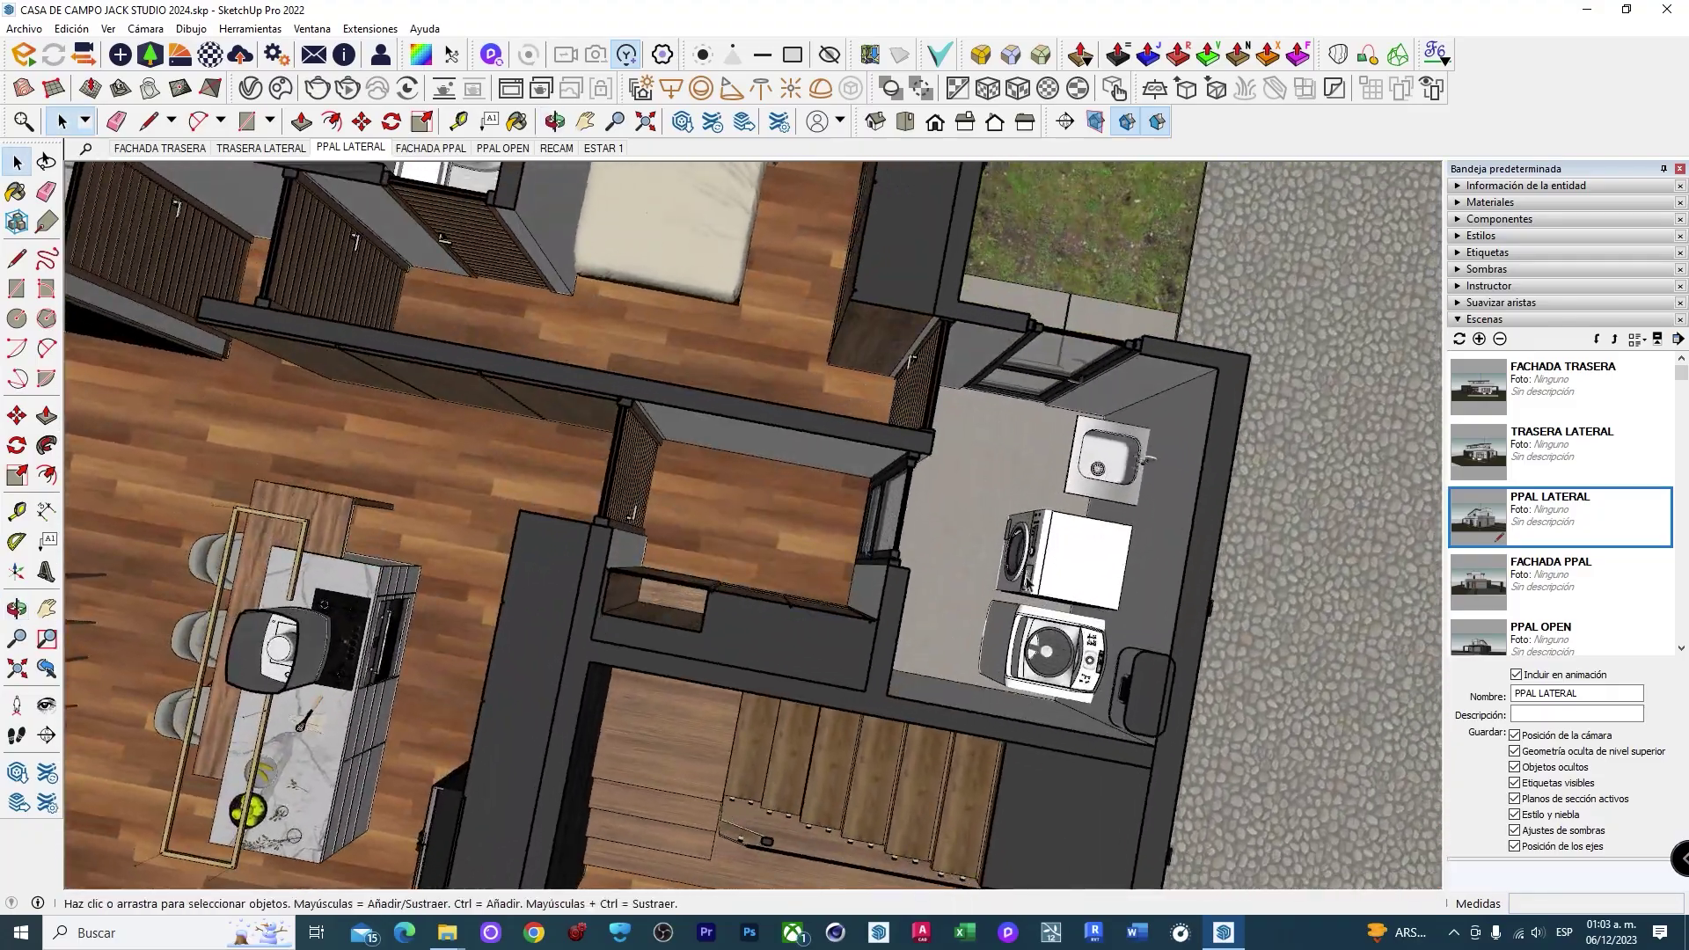
{"action": "mouse_move", "coordinate": [1024, 581]}
{"action": "middle_mouse_down"}
{"action": "mouse_move", "coordinate": [913, 634]}
{"action": "mouse_move", "coordinate": [761, 643]}
{"action": "middle_mouse_up"}
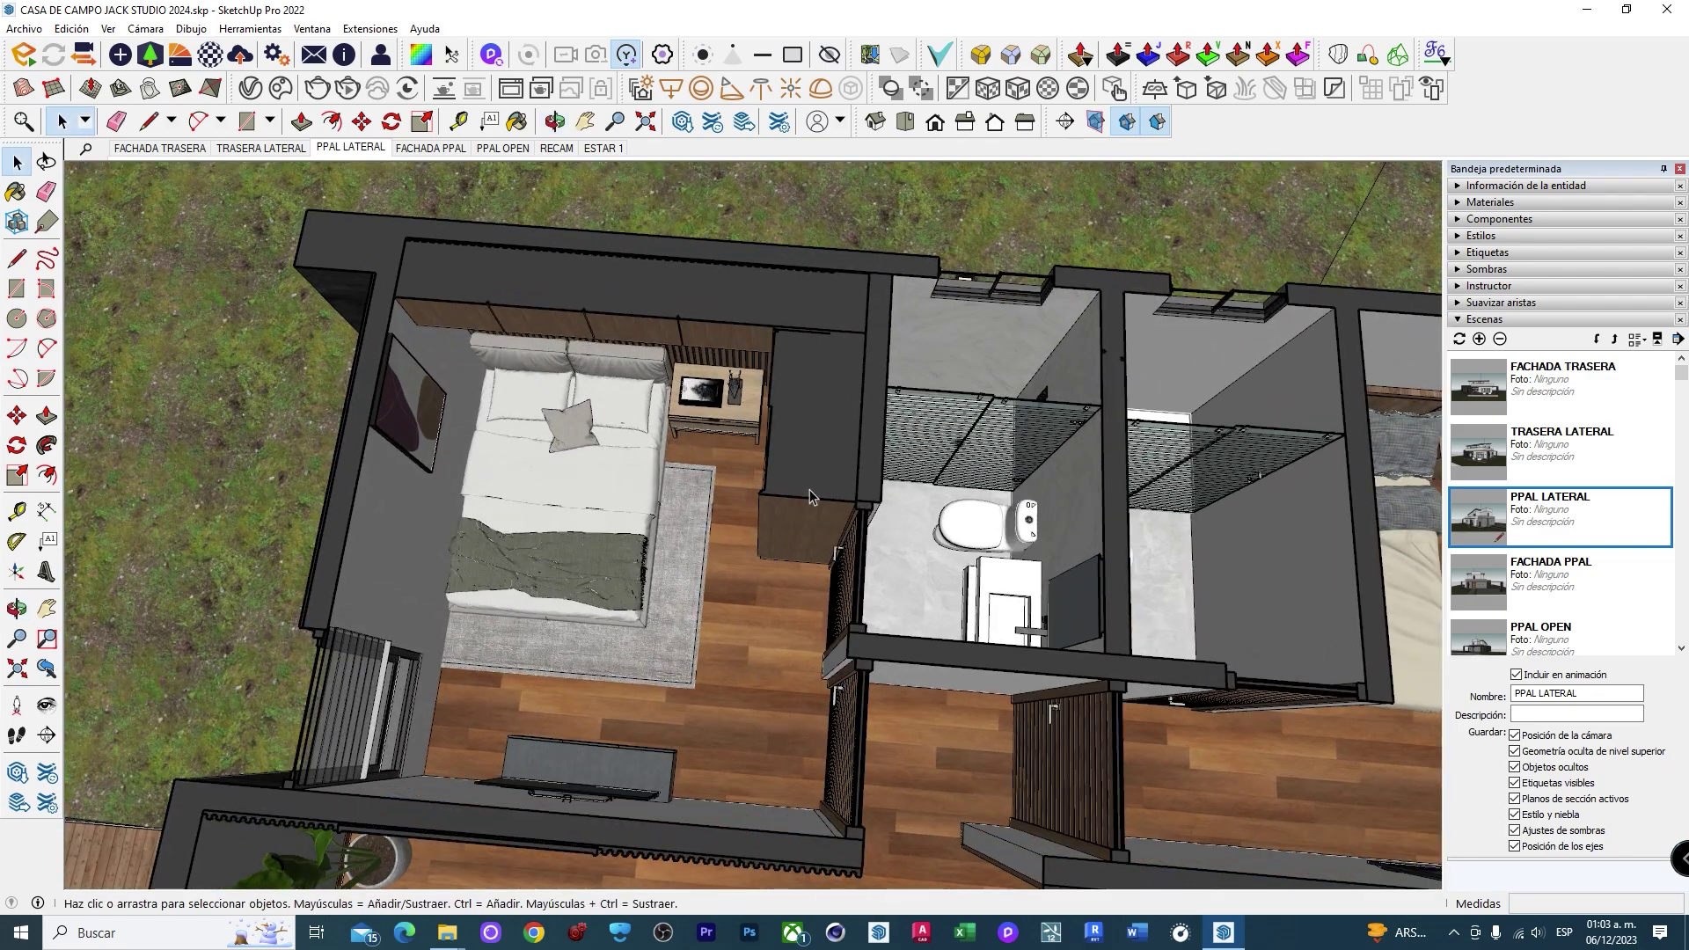
{"action": "left_click_drag", "start_coordinate": [787, 563], "coordinate": [968, 653]}
{"action": "key", "text": "space"}
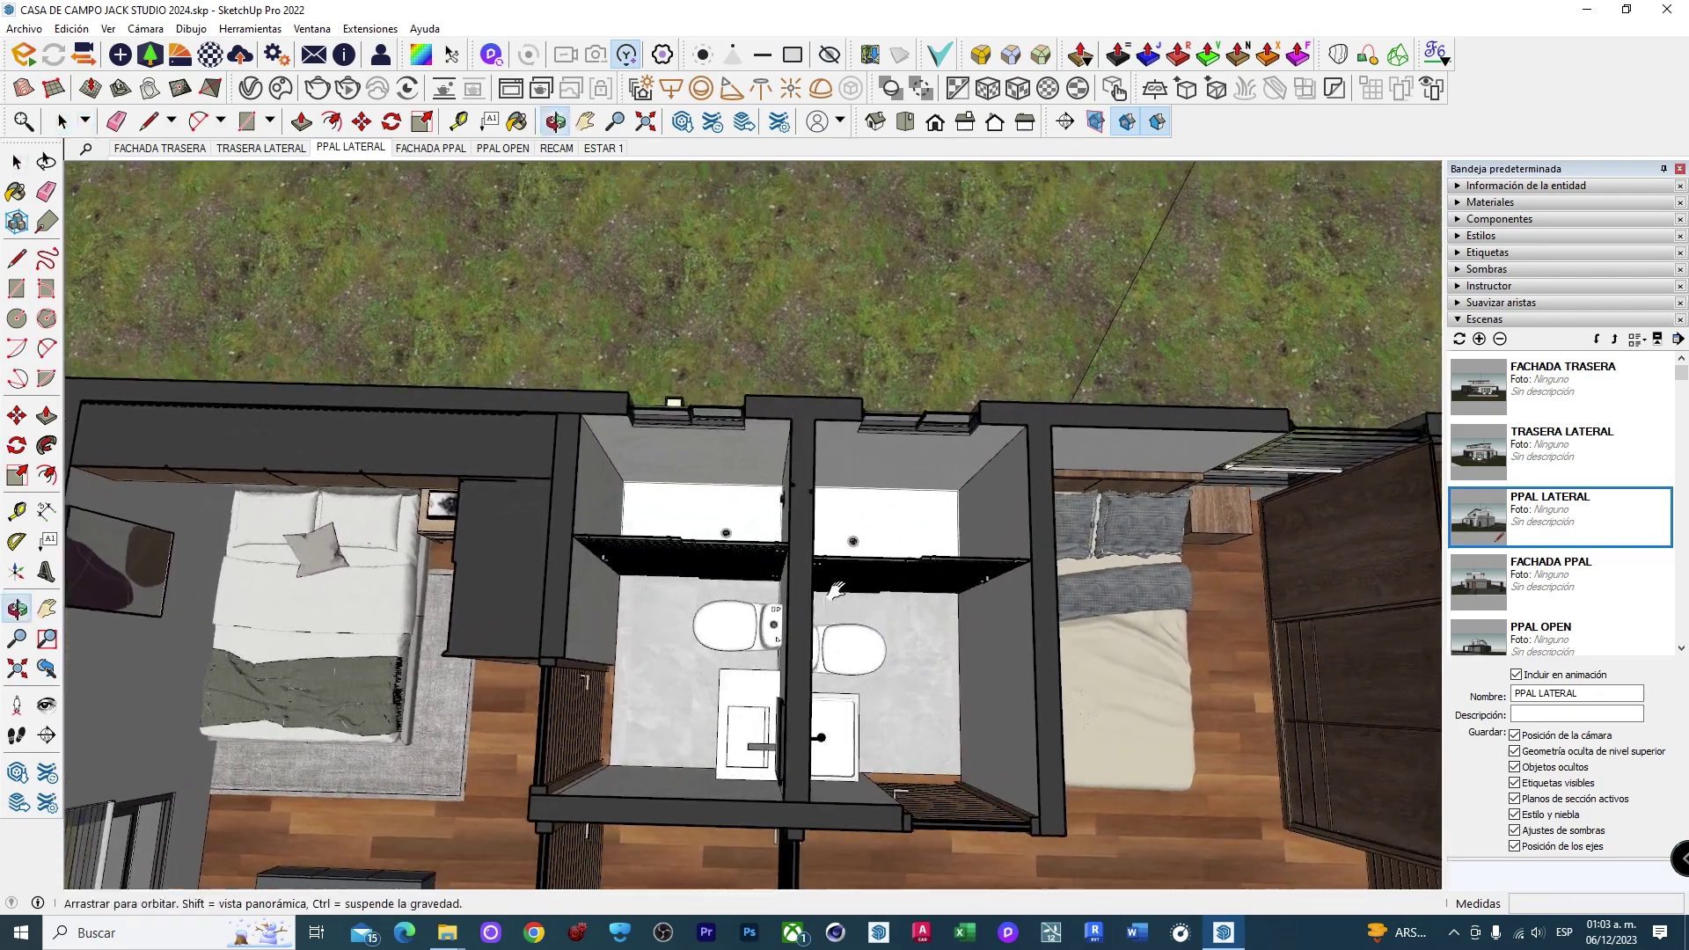
{"action": "mouse_move", "coordinate": [836, 590]}
{"action": "middle_mouse_down"}
{"action": "mouse_move", "coordinate": [1332, 531]}
{"action": "mouse_move", "coordinate": [850, 466]}
{"action": "middle_mouse_up"}
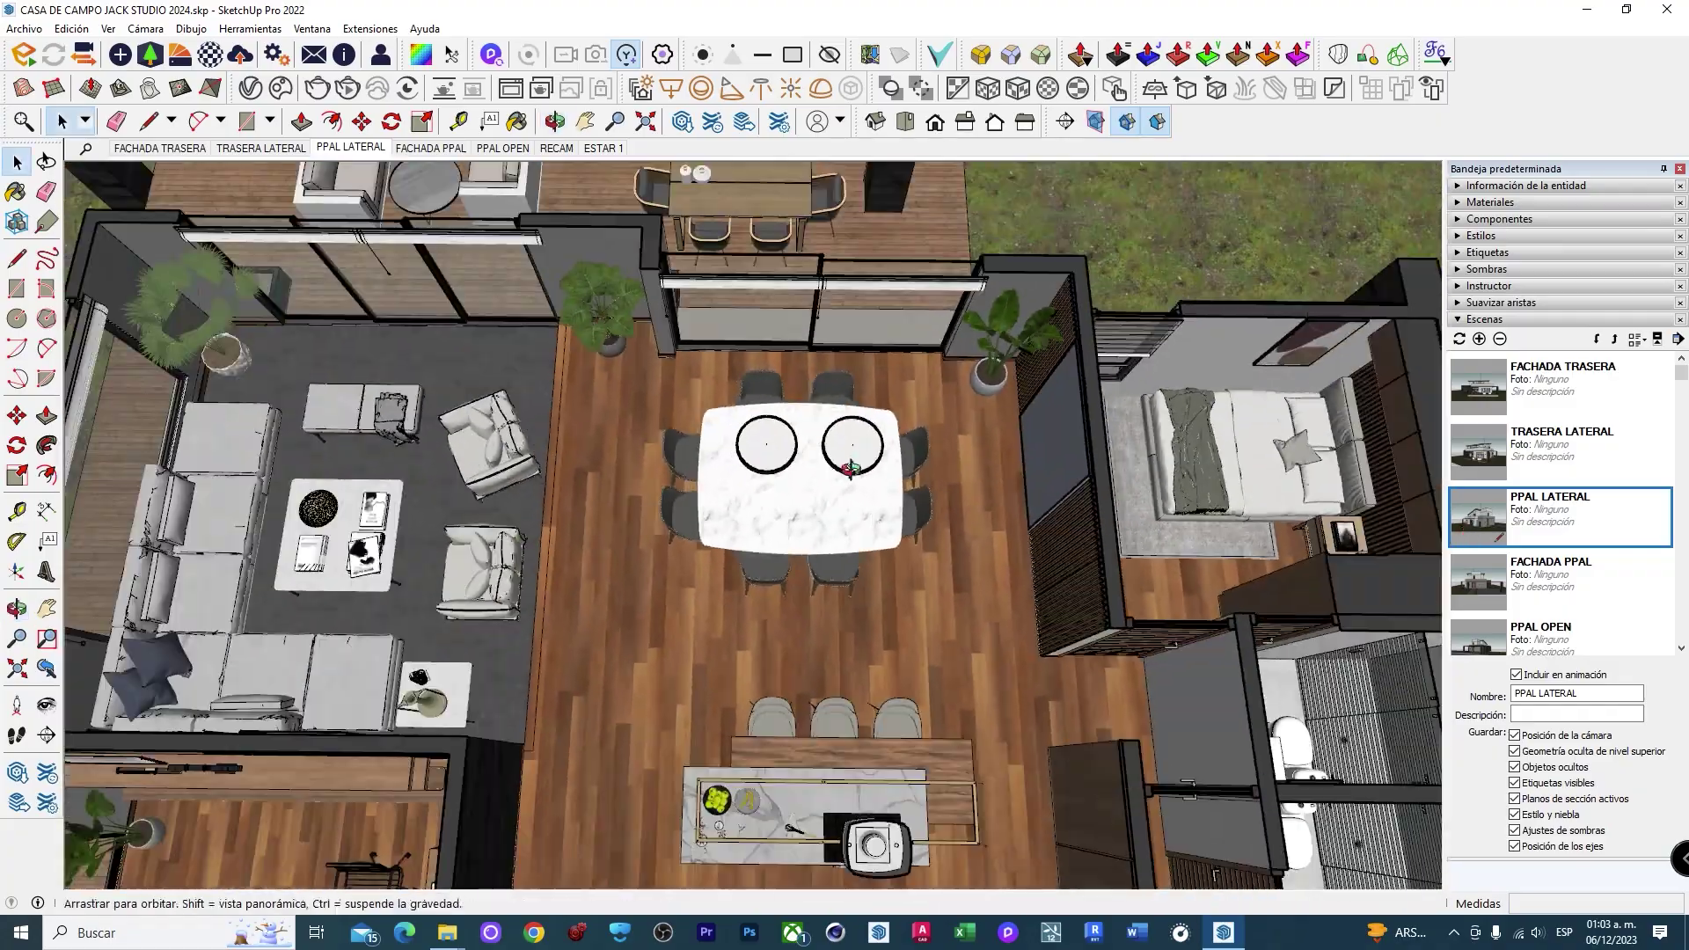
- Orbit around the dining table, living room and kitchen, then swing toward the terrace deck
{"action": "scroll", "coordinate": [879, 622], "scroll_direction": "up", "scroll_amount": 3}
{"action": "mouse_move", "coordinate": [879, 622]}
{"action": "middle_mouse_down"}
{"action": "mouse_move", "coordinate": [817, 530]}
{"action": "mouse_move", "coordinate": [1221, 613]}
{"action": "middle_mouse_up"}
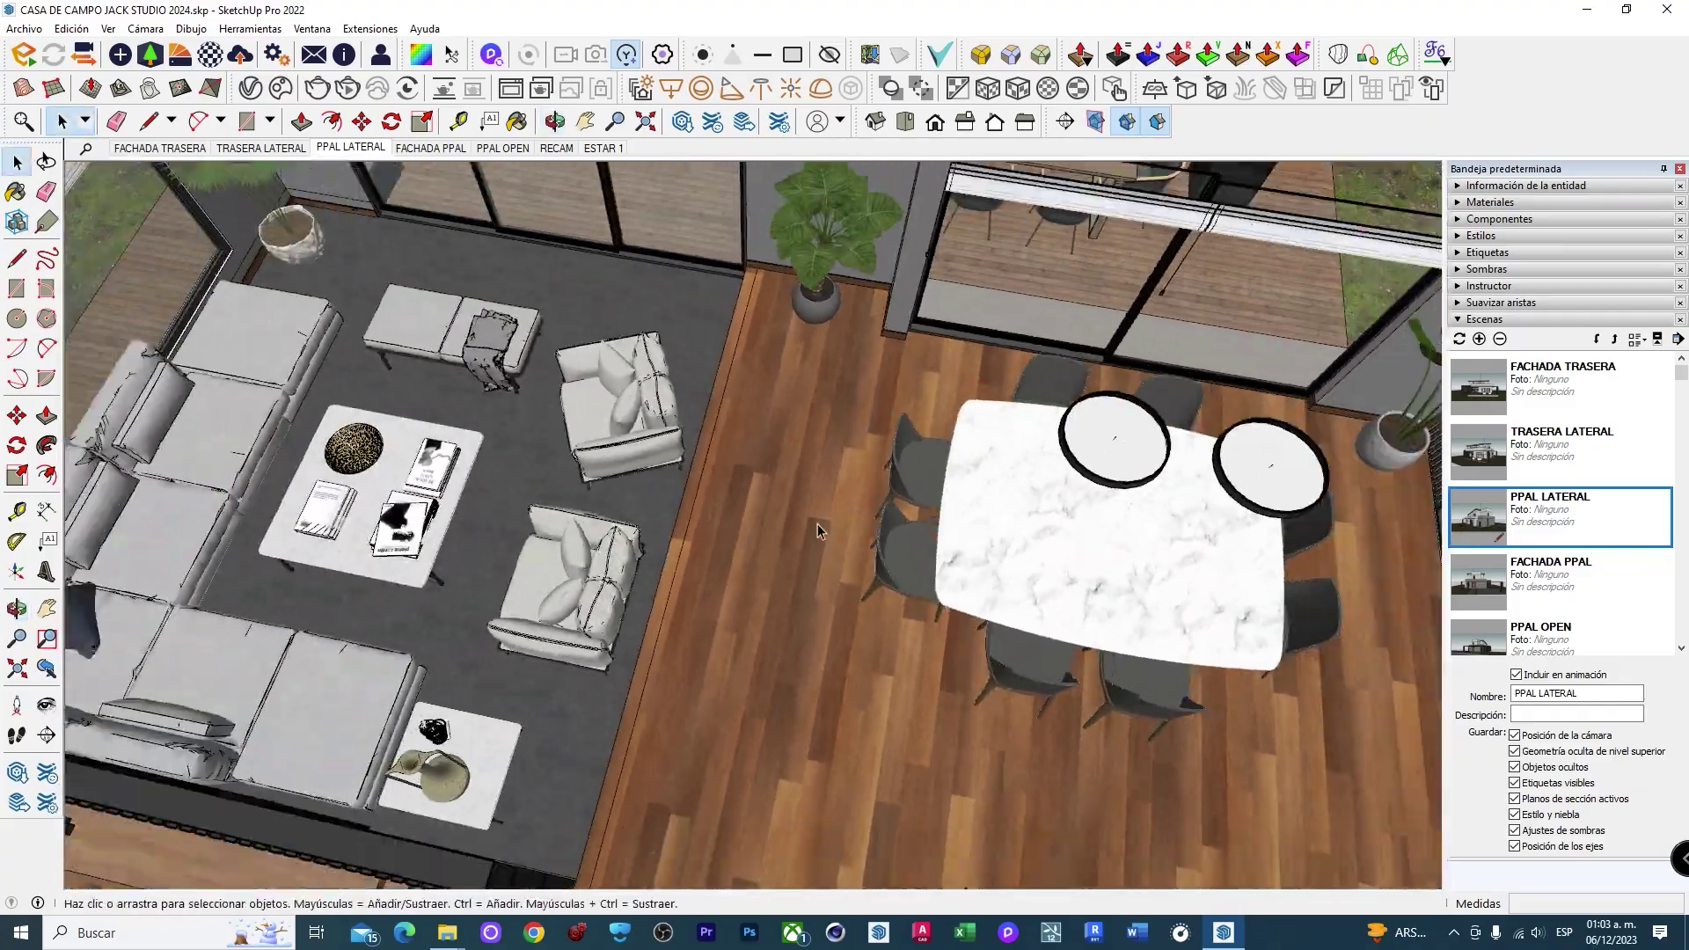
{"action": "middle_click_drag", "start_coordinate": [612, 571], "coordinate": [535, 687]}
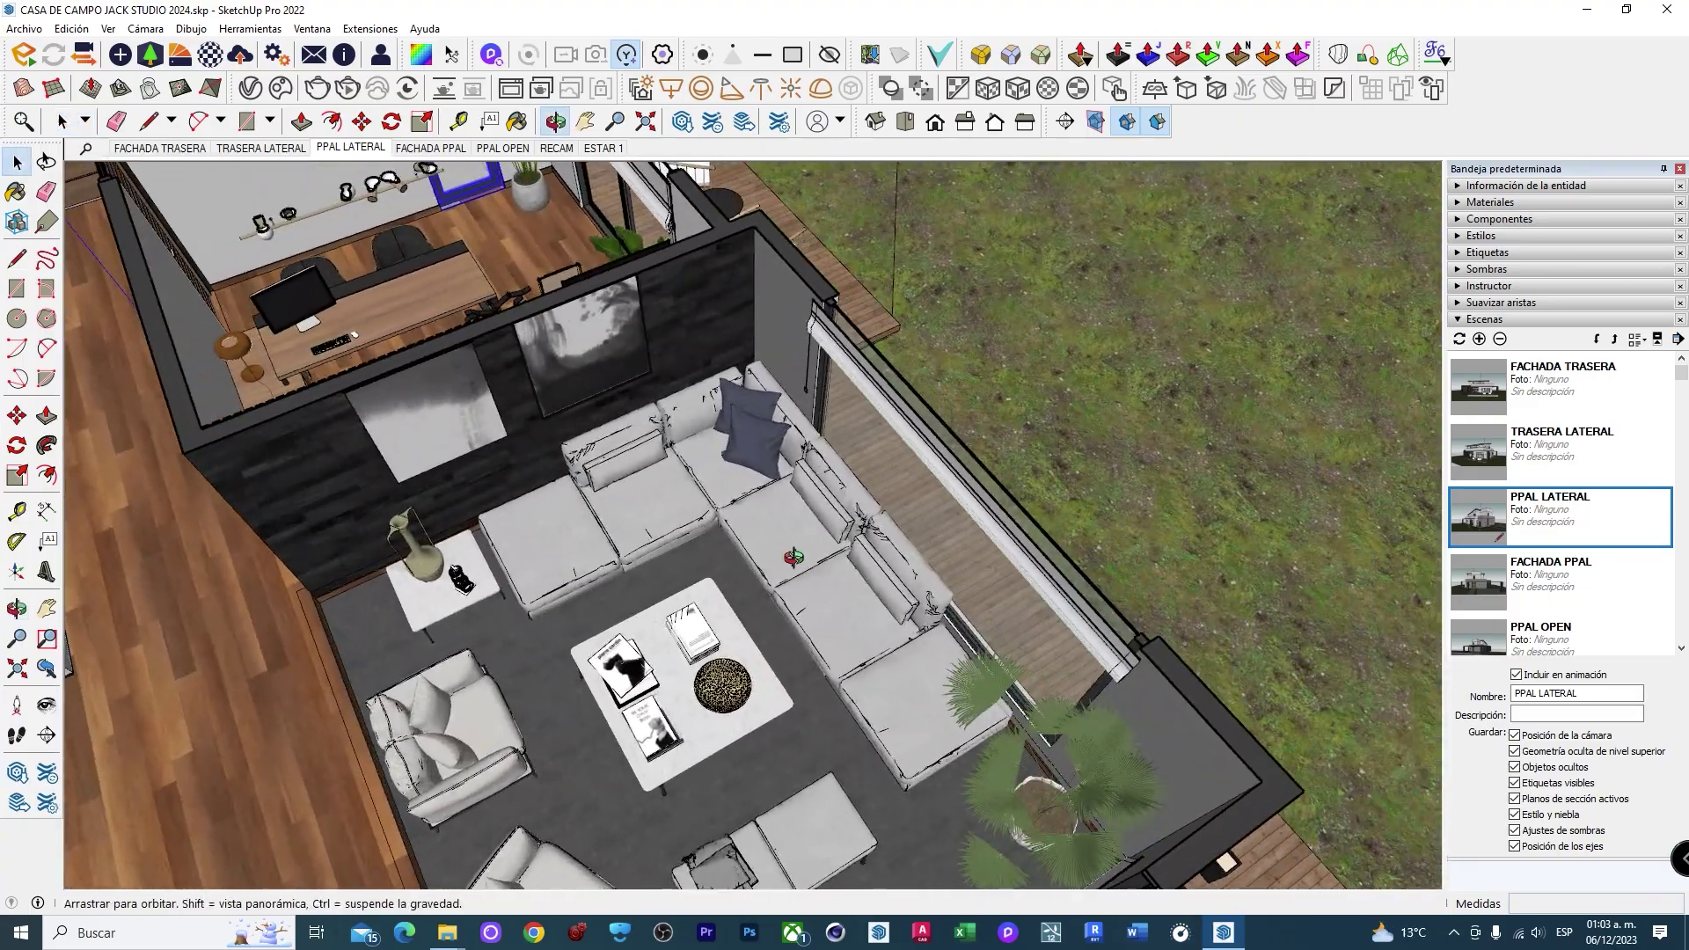
{"action": "middle_click_drag", "start_coordinate": [794, 557], "coordinate": [791, 600]}
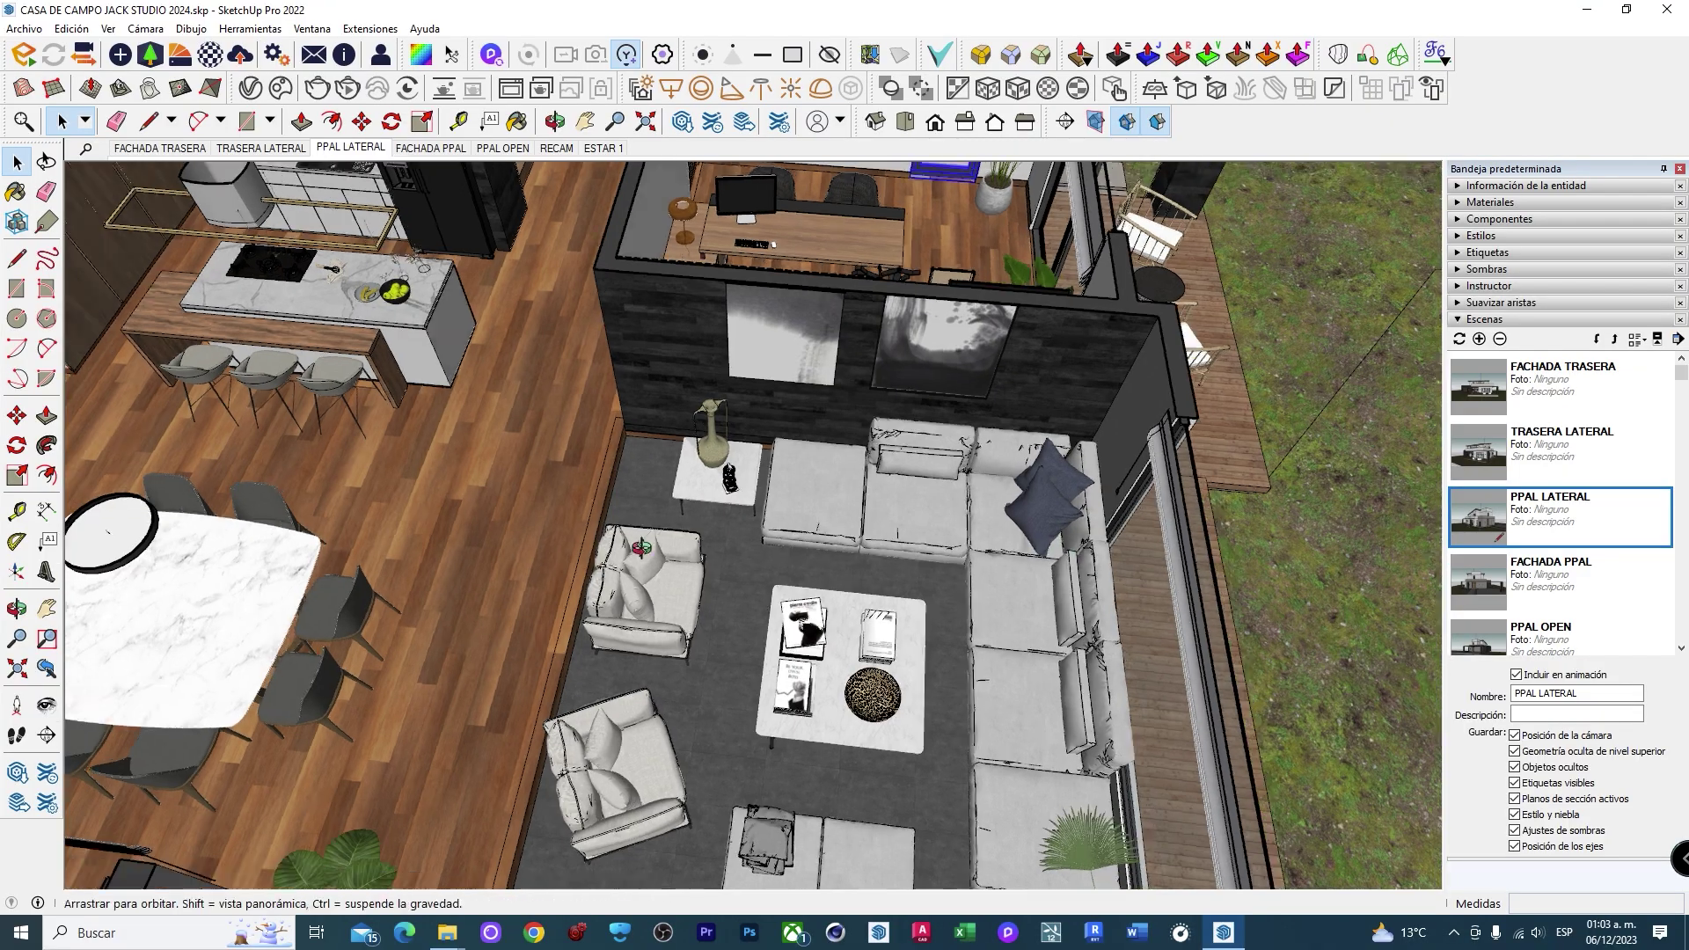
{"action": "mouse_move", "coordinate": [642, 547]}
{"action": "middle_mouse_down"}
{"action": "mouse_move", "coordinate": [831, 551]}
{"action": "mouse_move", "coordinate": [481, 535]}
{"action": "mouse_move", "coordinate": [1357, 517]}
{"action": "mouse_move", "coordinate": [938, 511]}
{"action": "middle_mouse_up"}
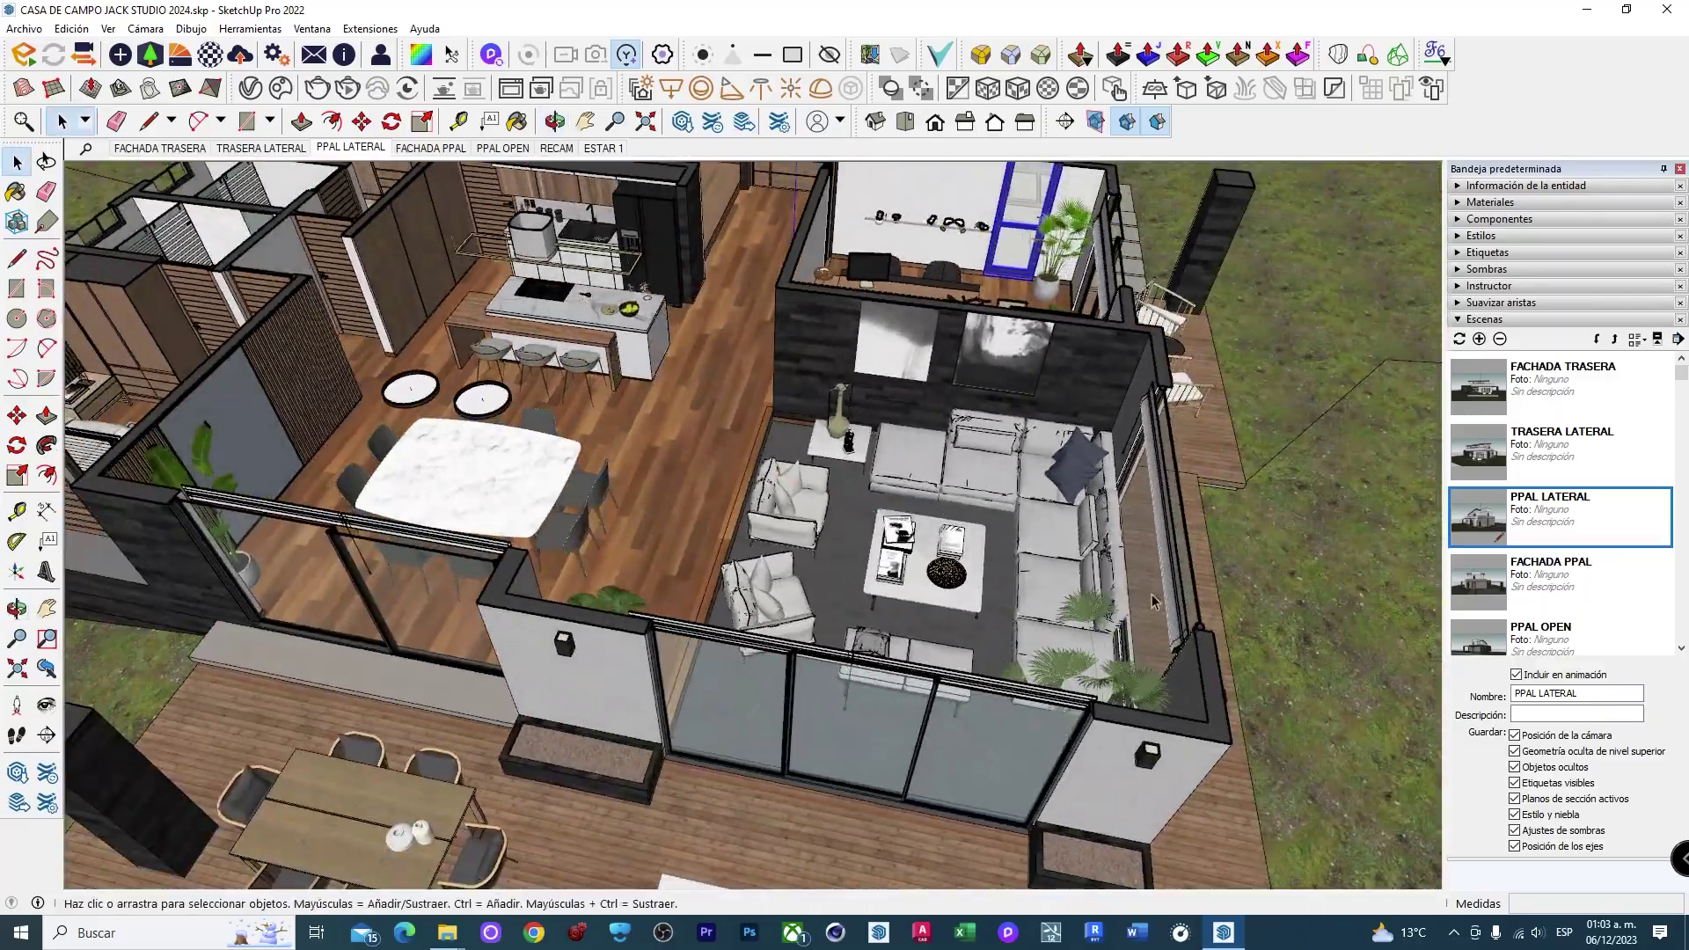
{"action": "mouse_move", "coordinate": [1154, 601]}
{"action": "middle_mouse_down"}
{"action": "mouse_move", "coordinate": [829, 550]}
{"action": "mouse_move", "coordinate": [993, 717]}
{"action": "mouse_move", "coordinate": [1035, 598]}
{"action": "middle_mouse_up"}
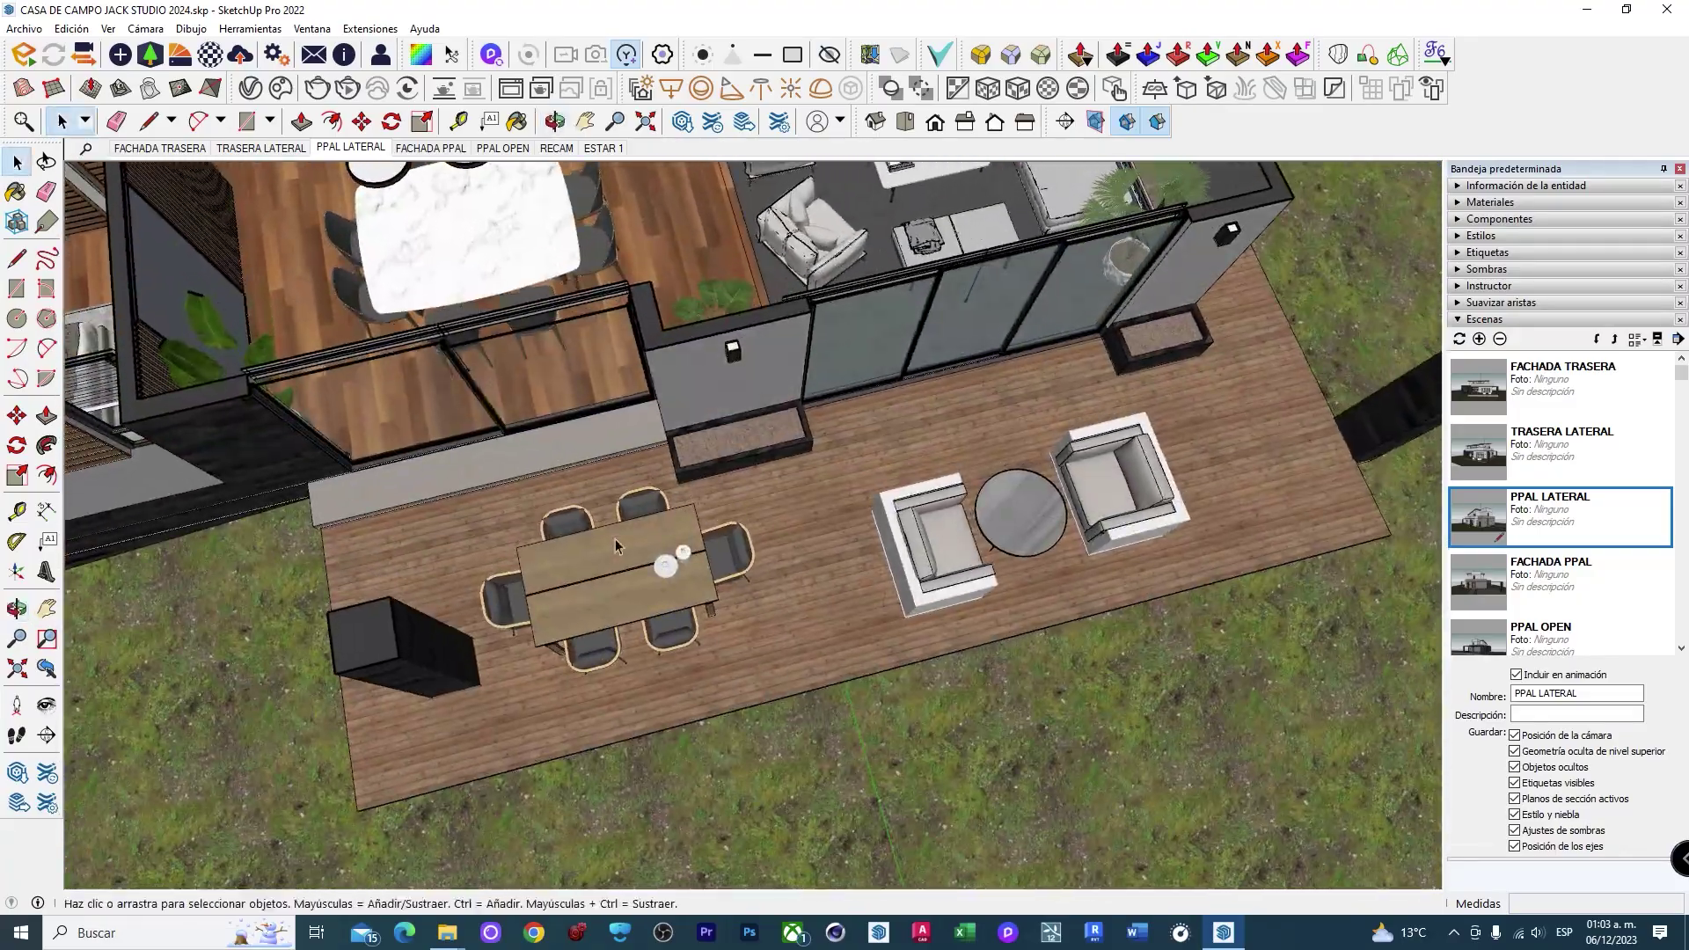
- Look down on the terrace deck, then drop to ground level facing the house's side wall
{"action": "mouse_move", "coordinate": [615, 545]}
{"action": "middle_mouse_down"}
{"action": "mouse_move", "coordinate": [840, 633]}
{"action": "mouse_move", "coordinate": [834, 384]}
{"action": "middle_mouse_up"}
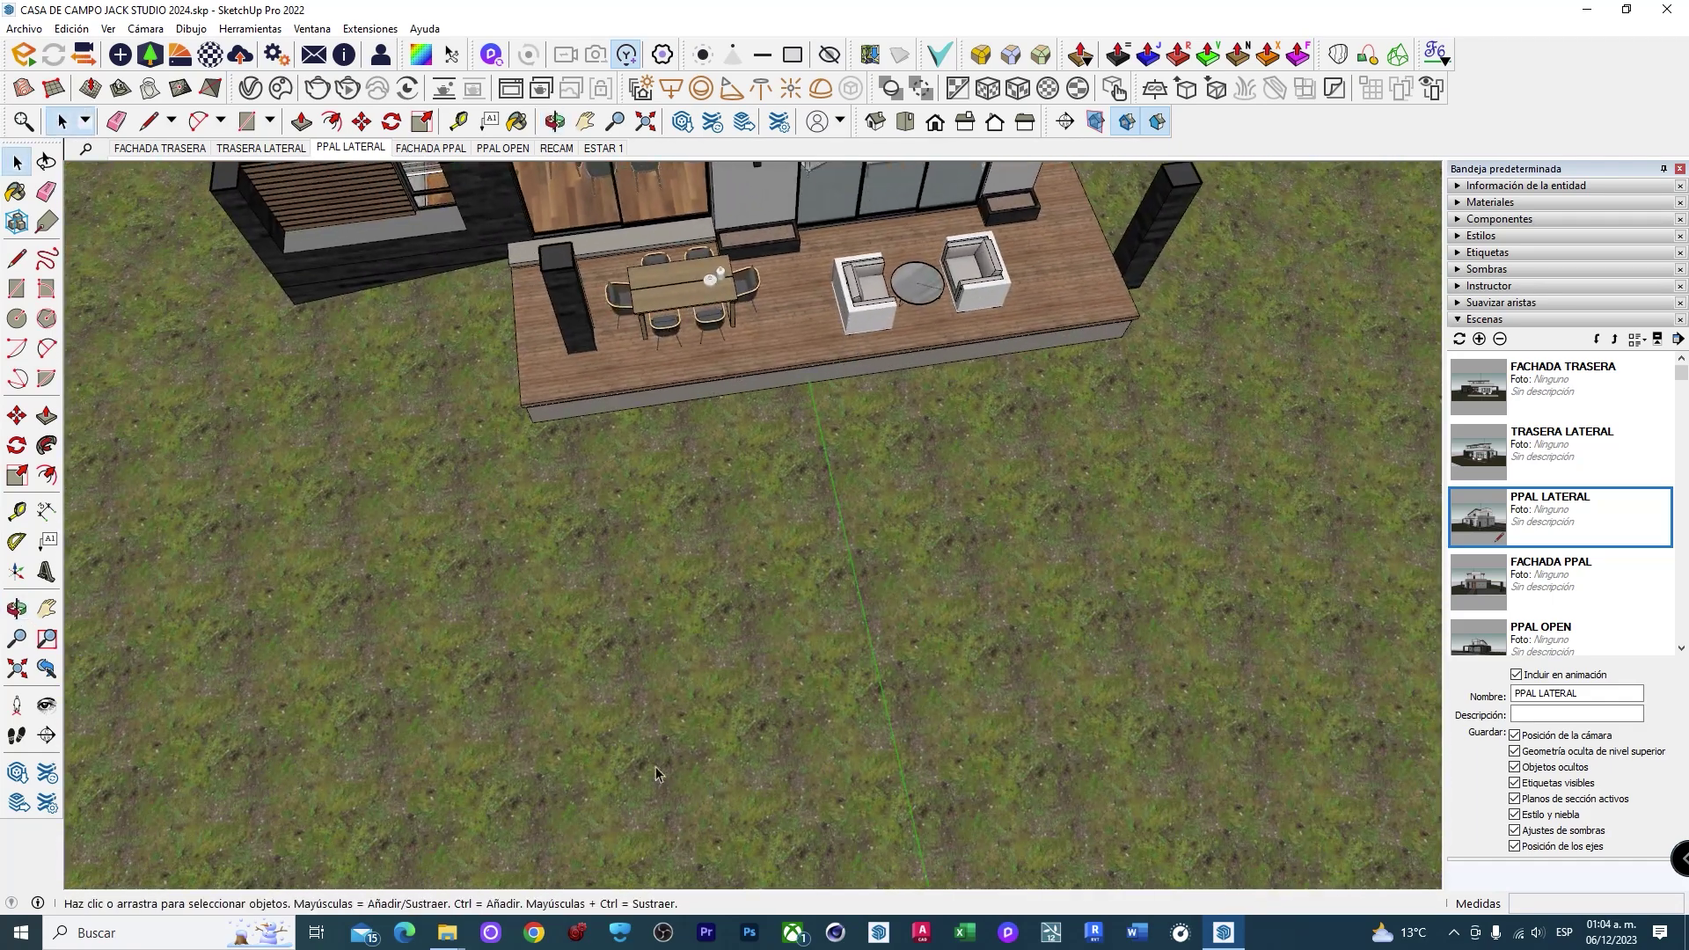
{"action": "scroll", "coordinate": [711, 398], "scroll_direction": "down", "scroll_amount": 5}
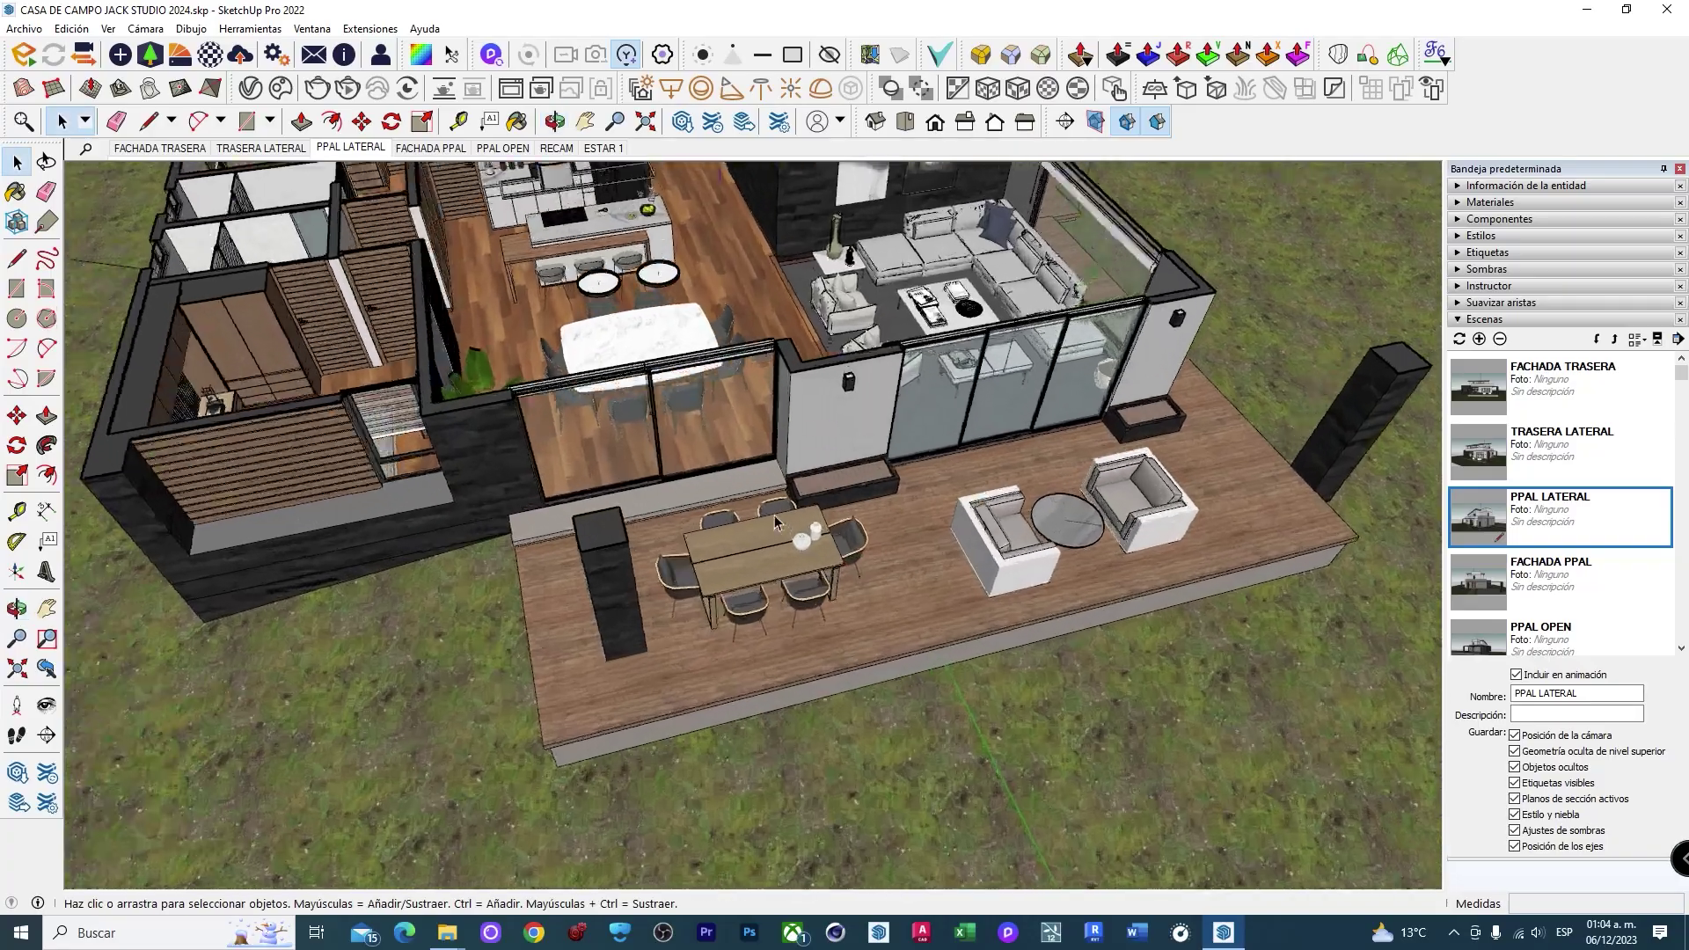
{"action": "scroll", "coordinate": [774, 515], "scroll_direction": "up", "scroll_amount": 3}
{"action": "middle_click_drag", "start_coordinate": [774, 515], "coordinate": [850, 411]}
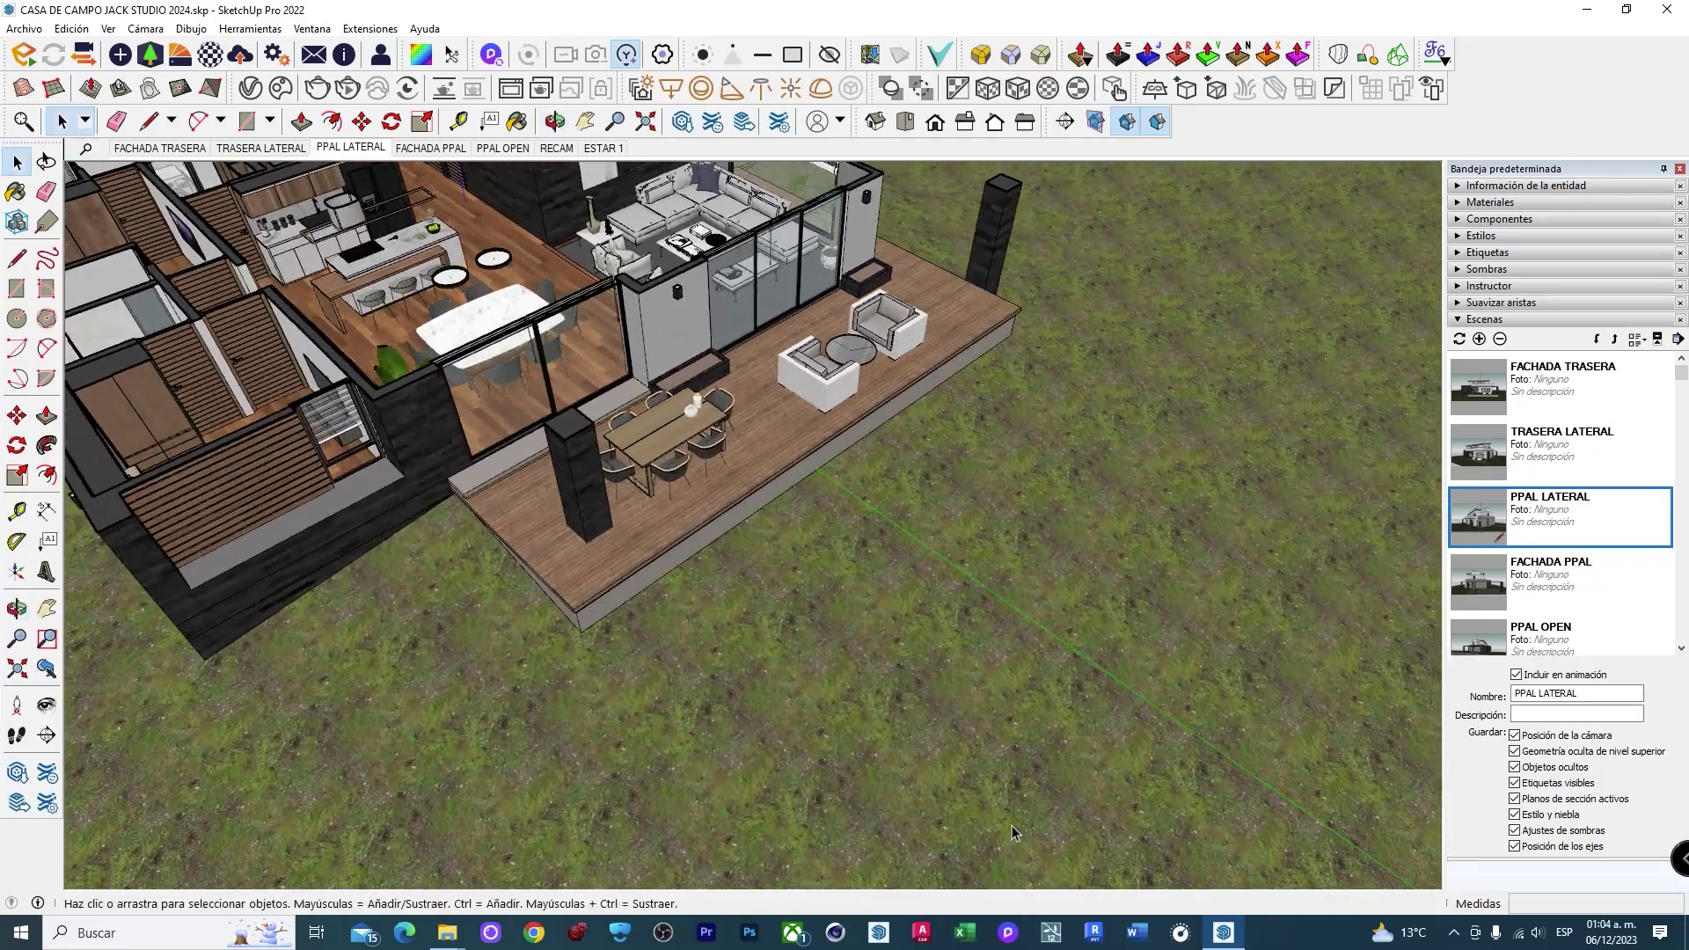
{"action": "middle_click_drag", "start_coordinate": [1014, 834], "coordinate": [1092, 506]}
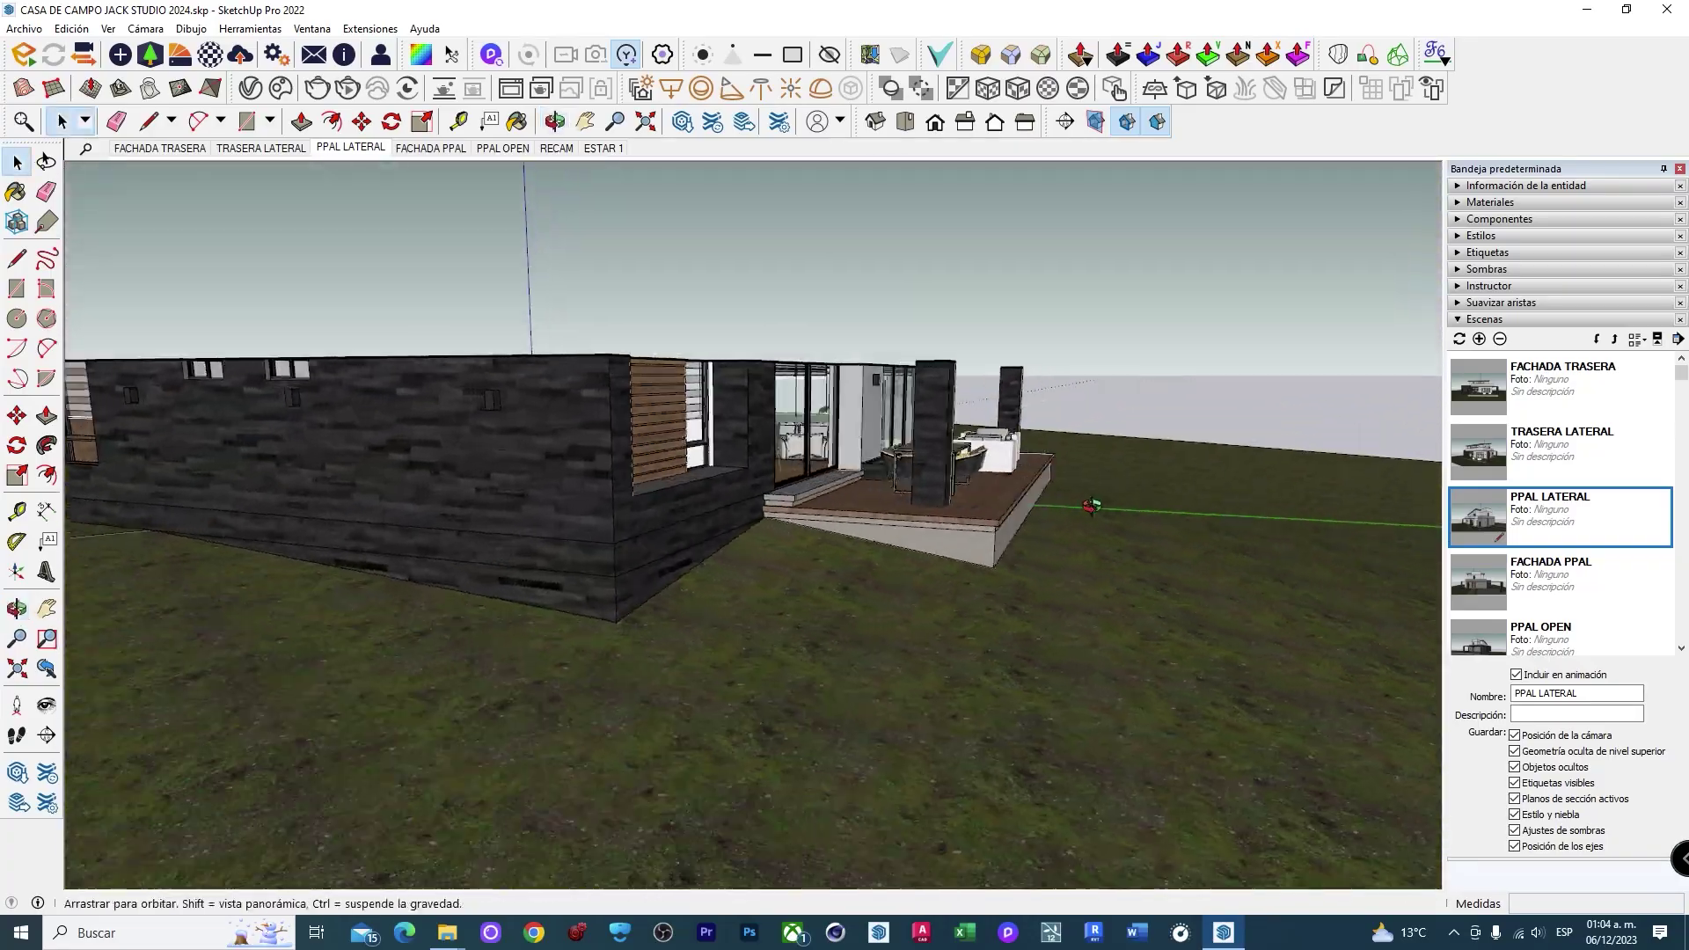
{"action": "mouse_move", "coordinate": [1092, 506]}
{"action": "middle_mouse_down"}
{"action": "mouse_move", "coordinate": [1120, 525]}
{"action": "mouse_move", "coordinate": [950, 573]}
{"action": "mouse_move", "coordinate": [1026, 584]}
{"action": "mouse_move", "coordinate": [1074, 471]}
{"action": "mouse_move", "coordinate": [669, 567]}
{"action": "mouse_move", "coordinate": [656, 460]}
{"action": "mouse_move", "coordinate": [891, 410]}
{"action": "mouse_move", "coordinate": [863, 496]}
{"action": "middle_mouse_up"}
{"action": "scroll", "coordinate": [669, 568], "scroll_direction": "down", "scroll_amount": 3}
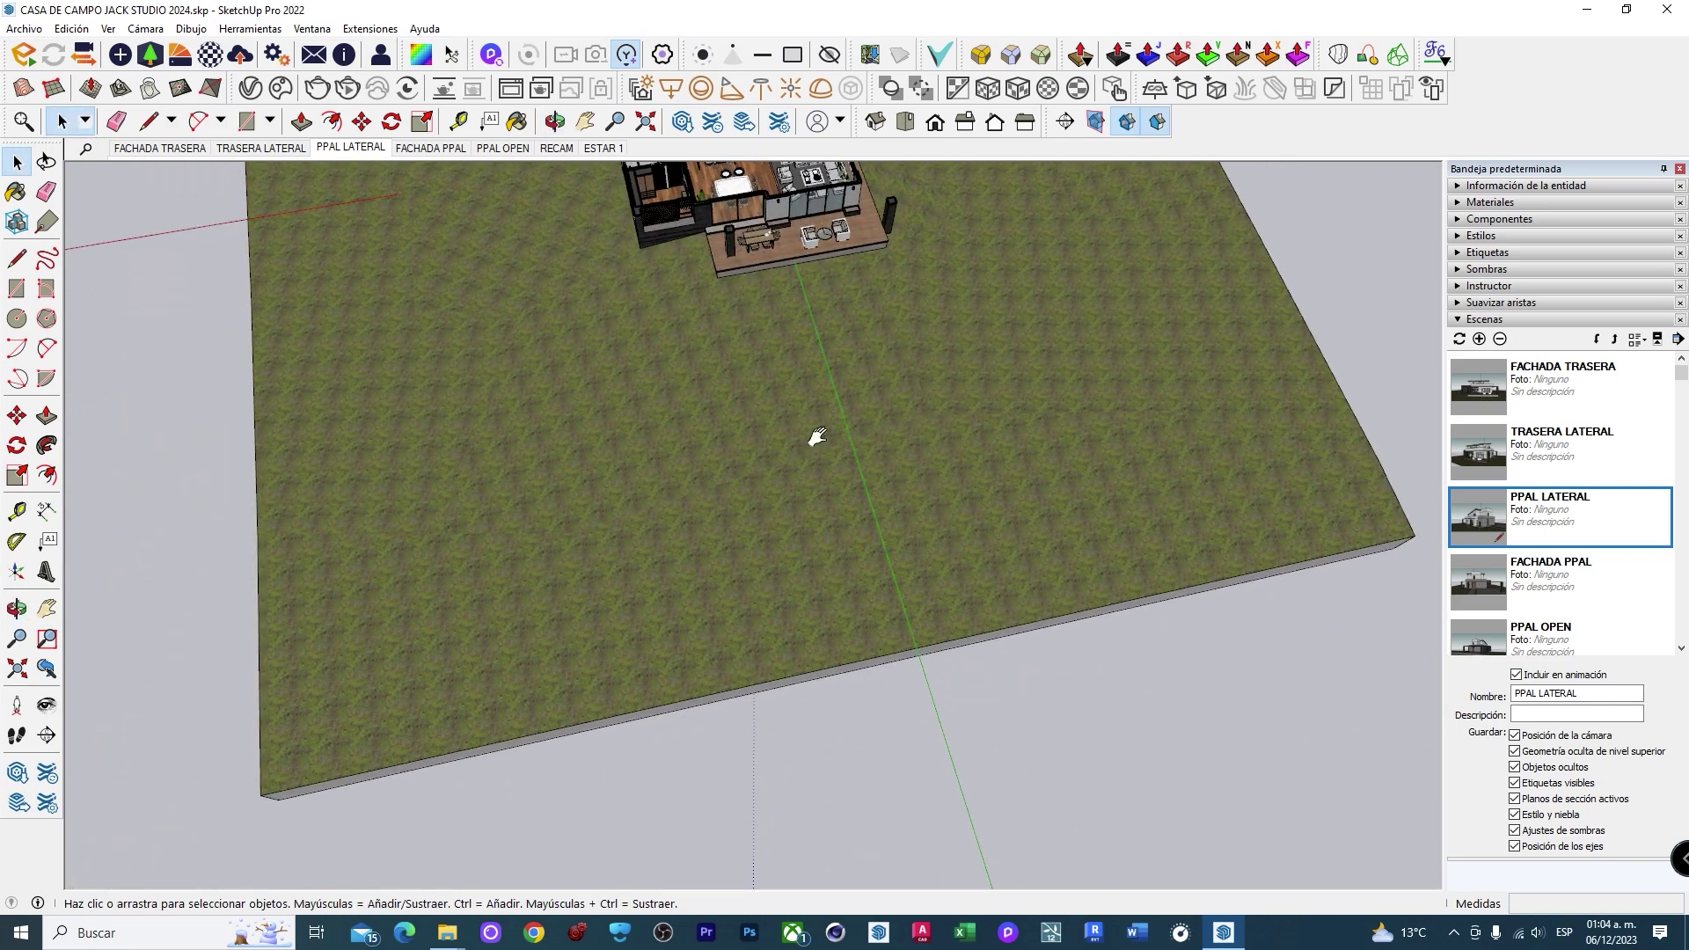
- Zoom out over the whole plot, then orbit in high over the living room and kitchen
{"action": "middle_click_drag", "start_coordinate": [818, 437], "coordinate": [570, 676], "text": "shift"}
{"action": "scroll", "coordinate": [961, 454], "scroll_direction": "down", "scroll_amount": 5}
{"action": "scroll", "coordinate": [869, 490], "scroll_direction": "down", "scroll_amount": 2}
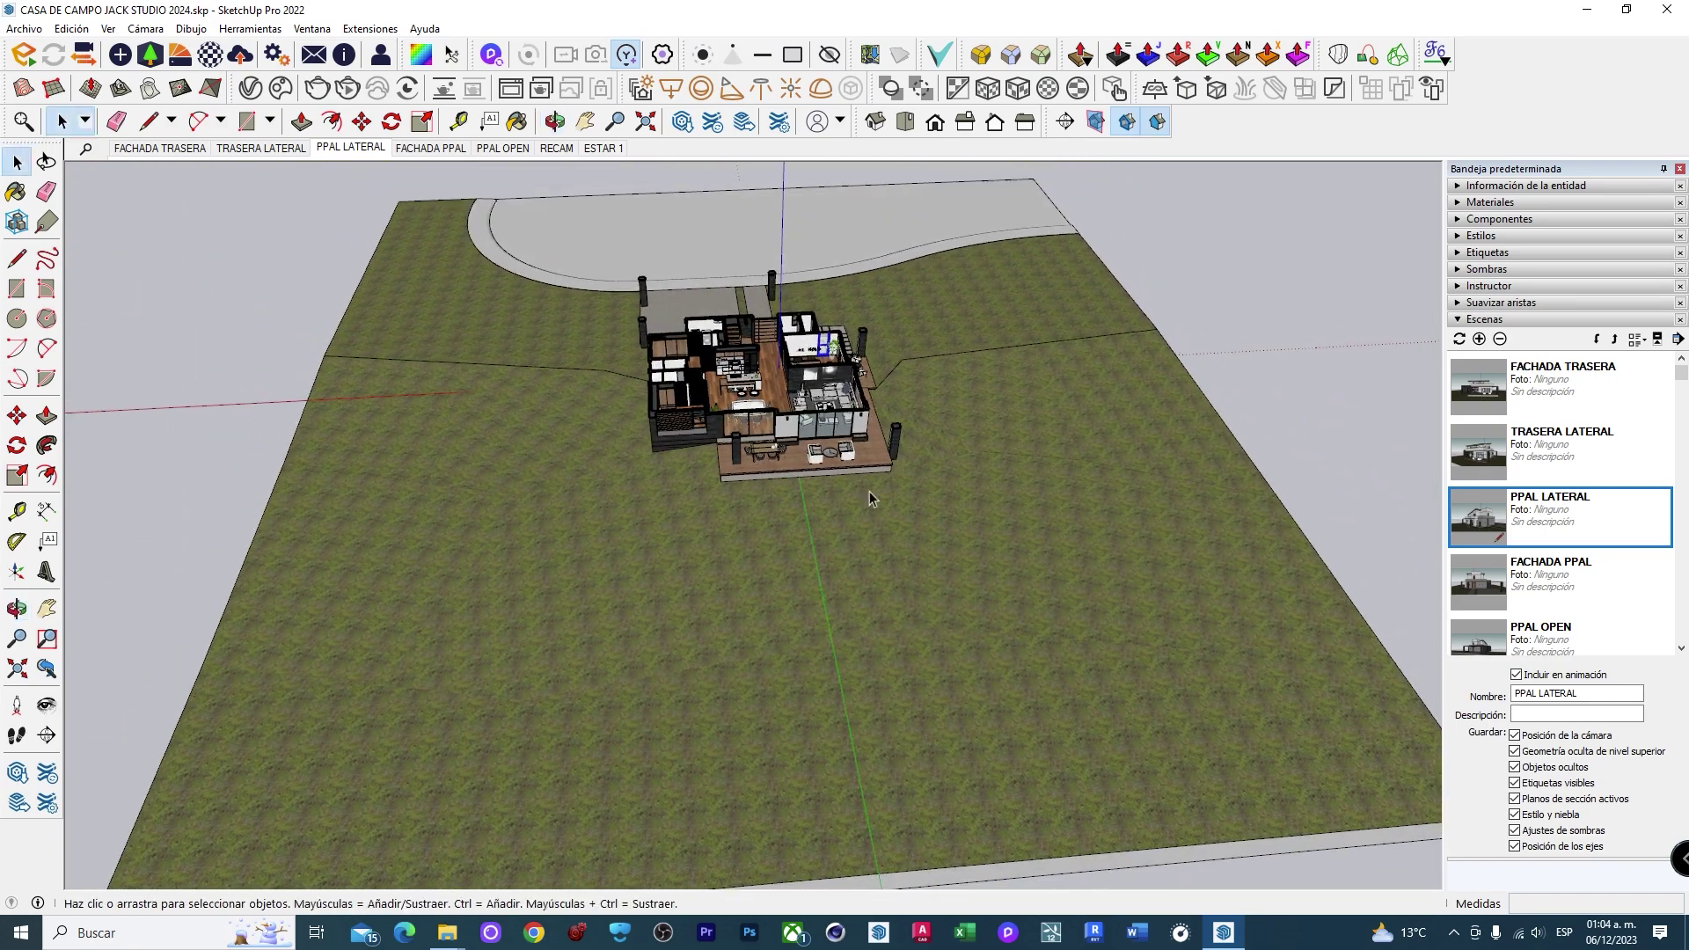
{"action": "middle_click_drag", "start_coordinate": [869, 491], "coordinate": [1218, 450]}
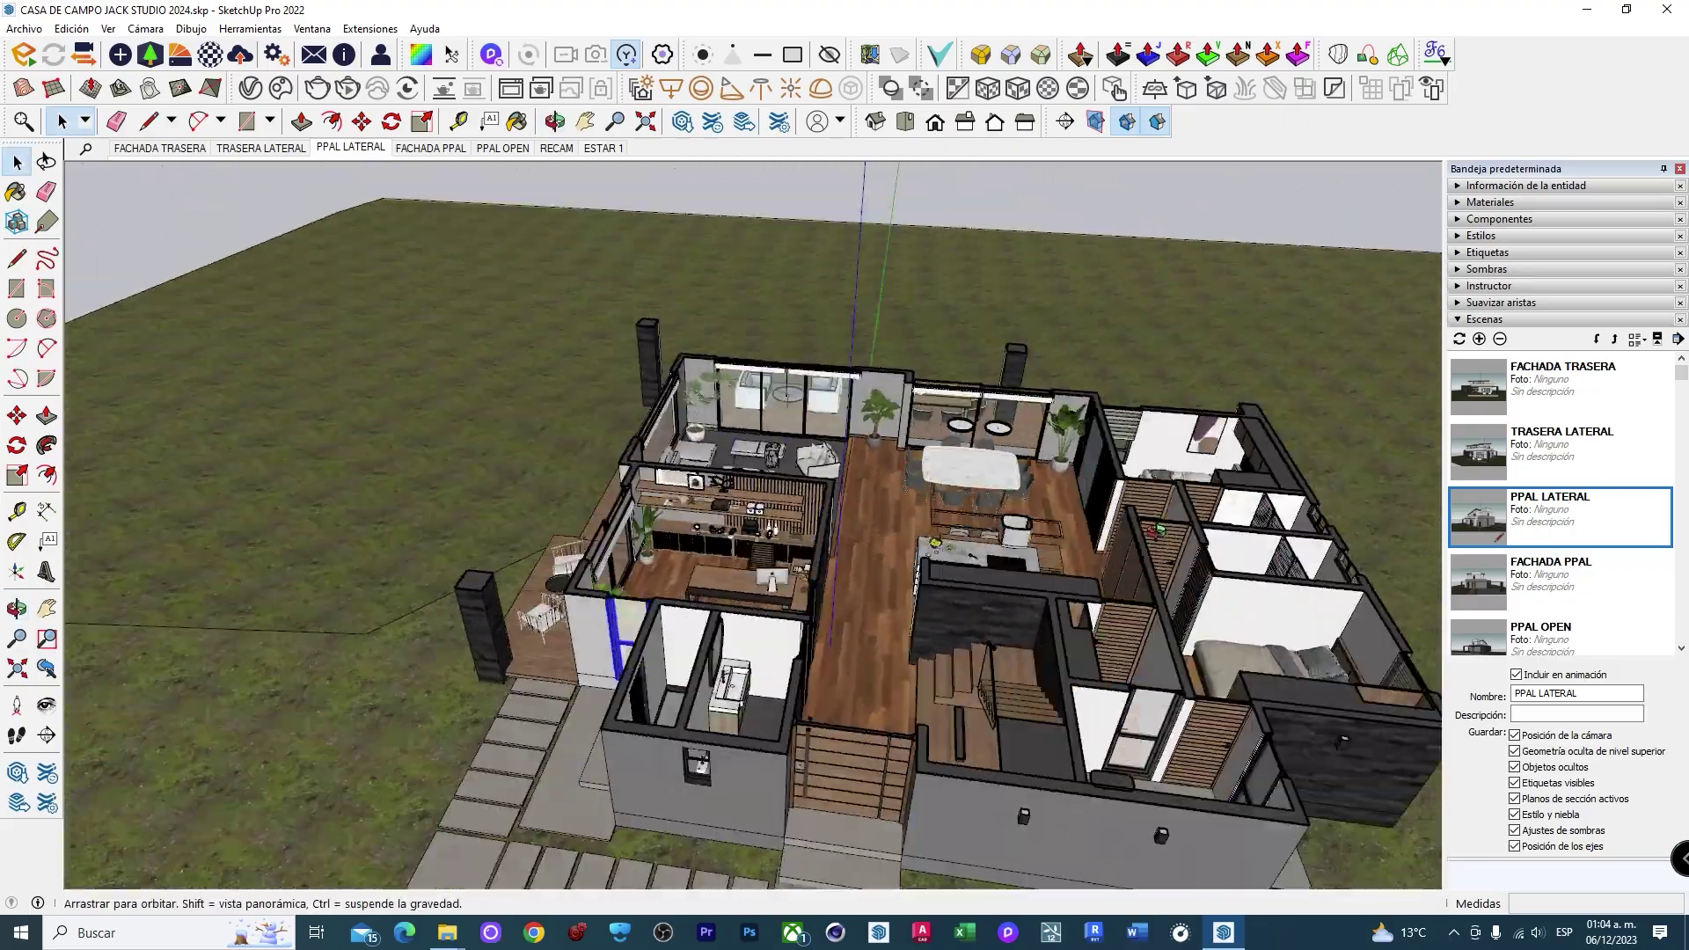
{"action": "mouse_move", "coordinate": [669, 536]}
{"action": "middle_mouse_down"}
{"action": "mouse_move", "coordinate": [753, 546]}
{"action": "mouse_move", "coordinate": [862, 482]}
{"action": "mouse_move", "coordinate": [456, 458]}
{"action": "middle_mouse_up"}
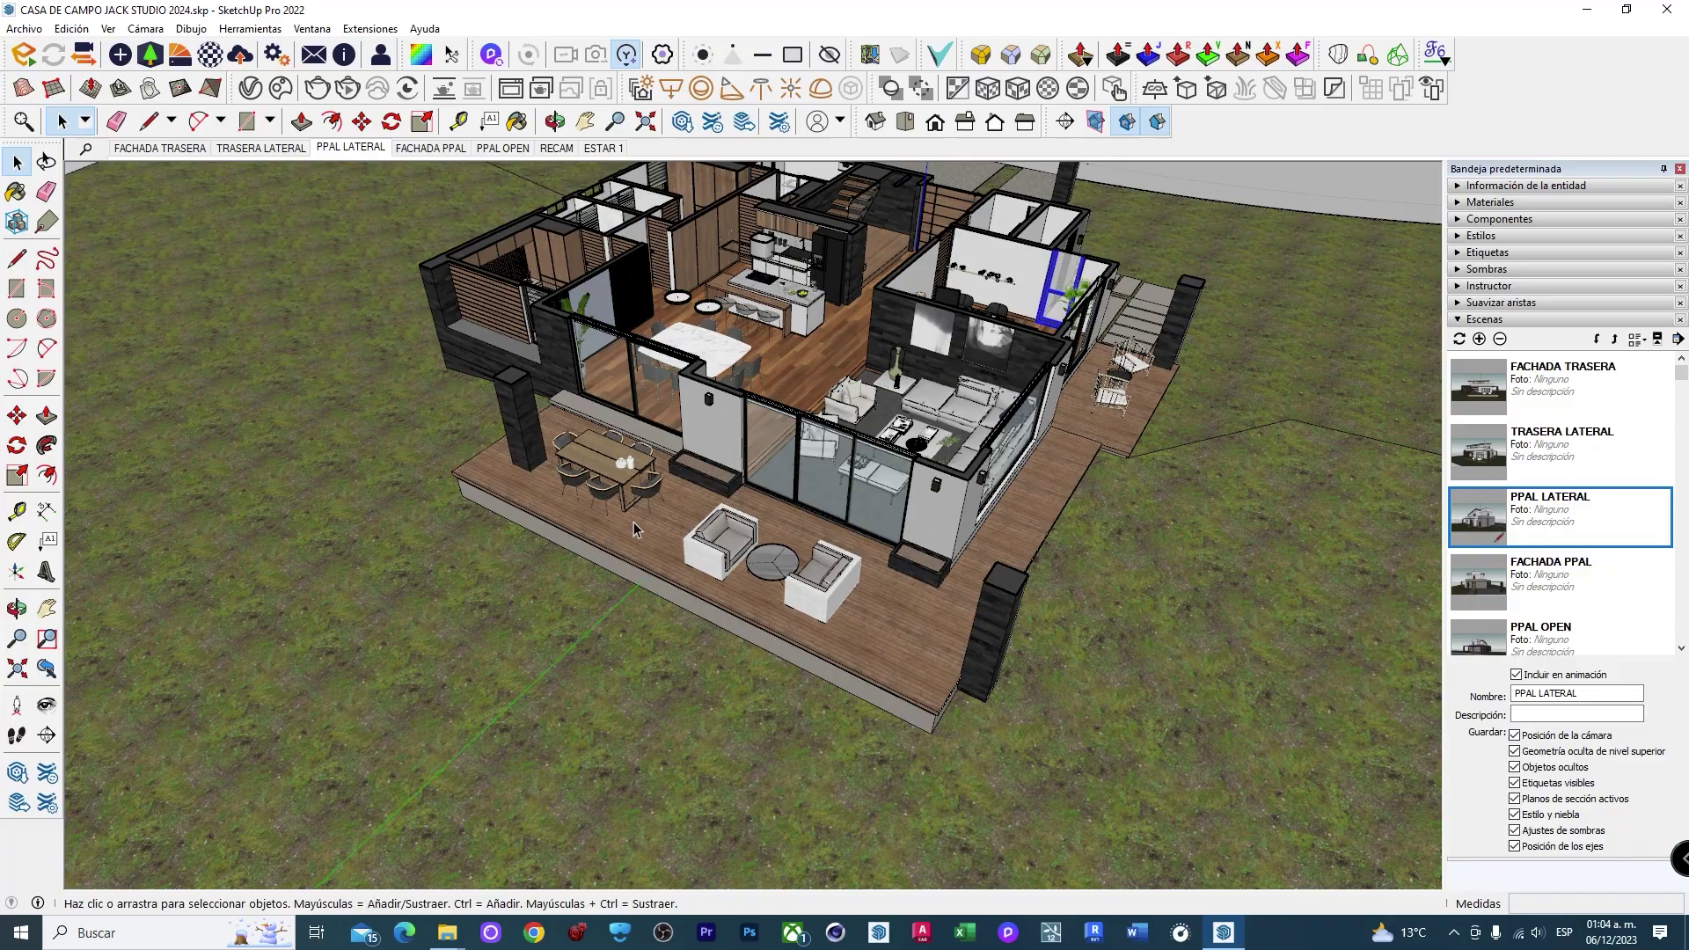
{"action": "scroll", "coordinate": [633, 528], "scroll_direction": "up", "scroll_amount": 3}
{"action": "middle_click_drag", "start_coordinate": [633, 528], "coordinate": [743, 425]}
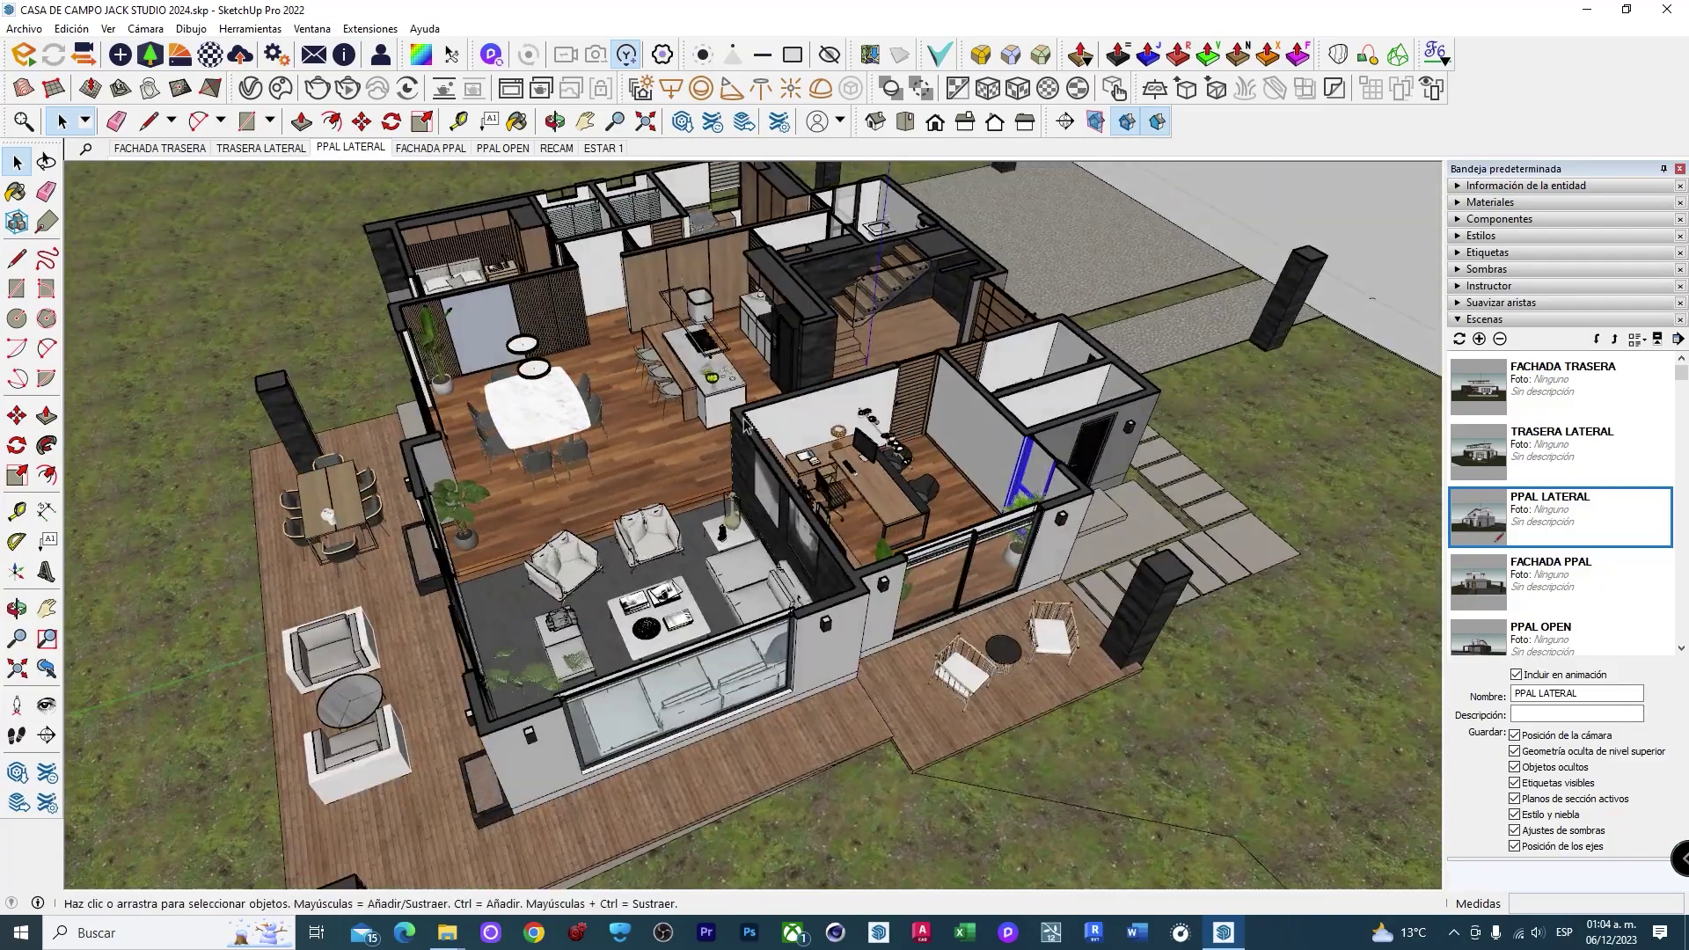
- Switch to the TRASERA LATERAL scene and orbit to a corner view of the exterior
{"action": "left_click", "coordinate": [253, 155]}
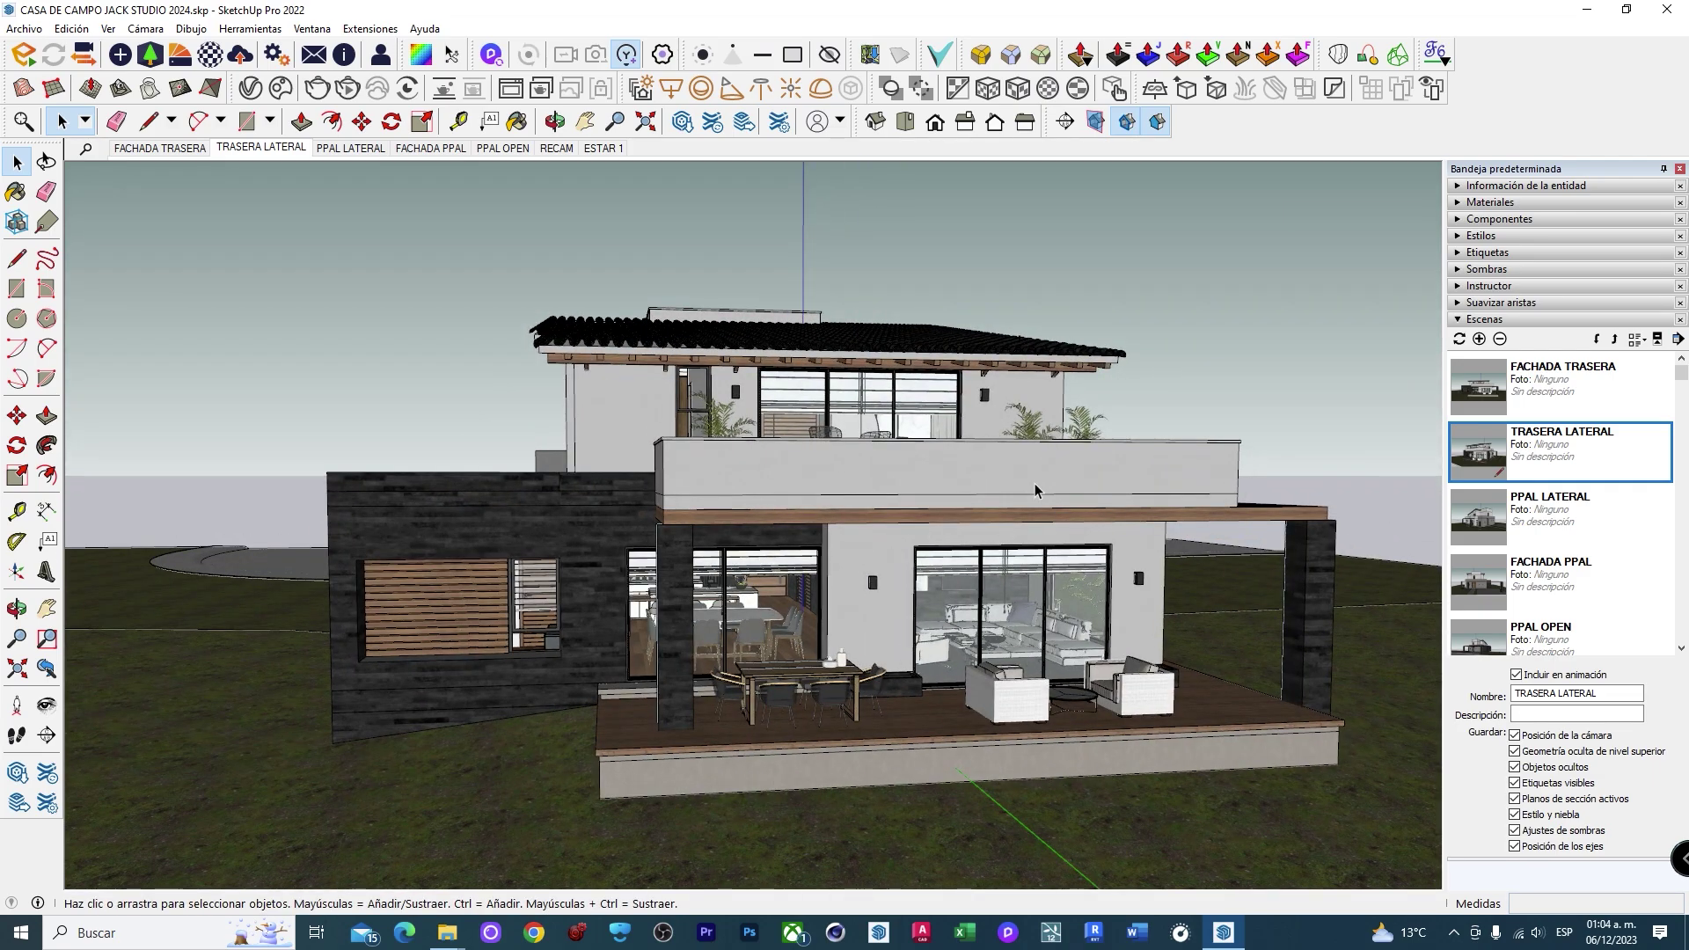
{"action": "mouse_move", "coordinate": [1035, 490]}
{"action": "middle_mouse_down"}
{"action": "mouse_move", "coordinate": [884, 600]}
{"action": "mouse_move", "coordinate": [719, 594]}
{"action": "mouse_move", "coordinate": [776, 602]}
{"action": "mouse_move", "coordinate": [568, 561]}
{"action": "mouse_move", "coordinate": [574, 538]}
{"action": "middle_mouse_up"}
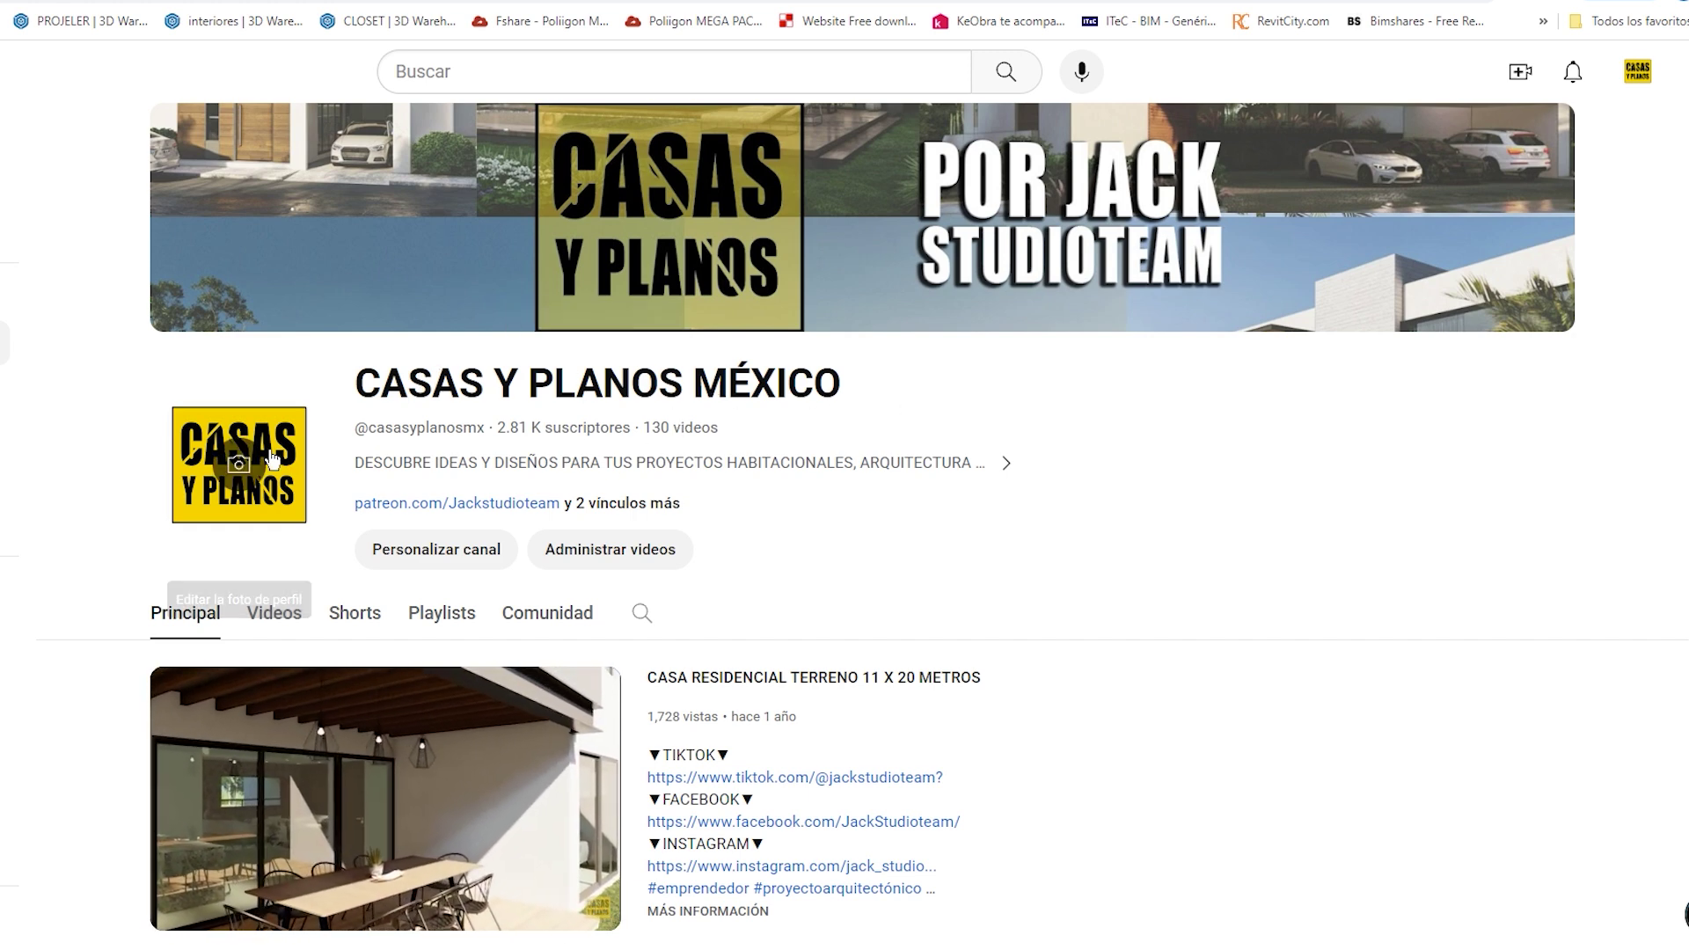
- Open the channel's Videos list, scroll through the uploads, and return to the top
{"action": "scroll", "coordinate": [159, 464], "scroll_direction": "down", "scroll_amount": 2}
{"action": "scroll", "coordinate": [159, 466], "scroll_direction": "up", "scroll_amount": 2}
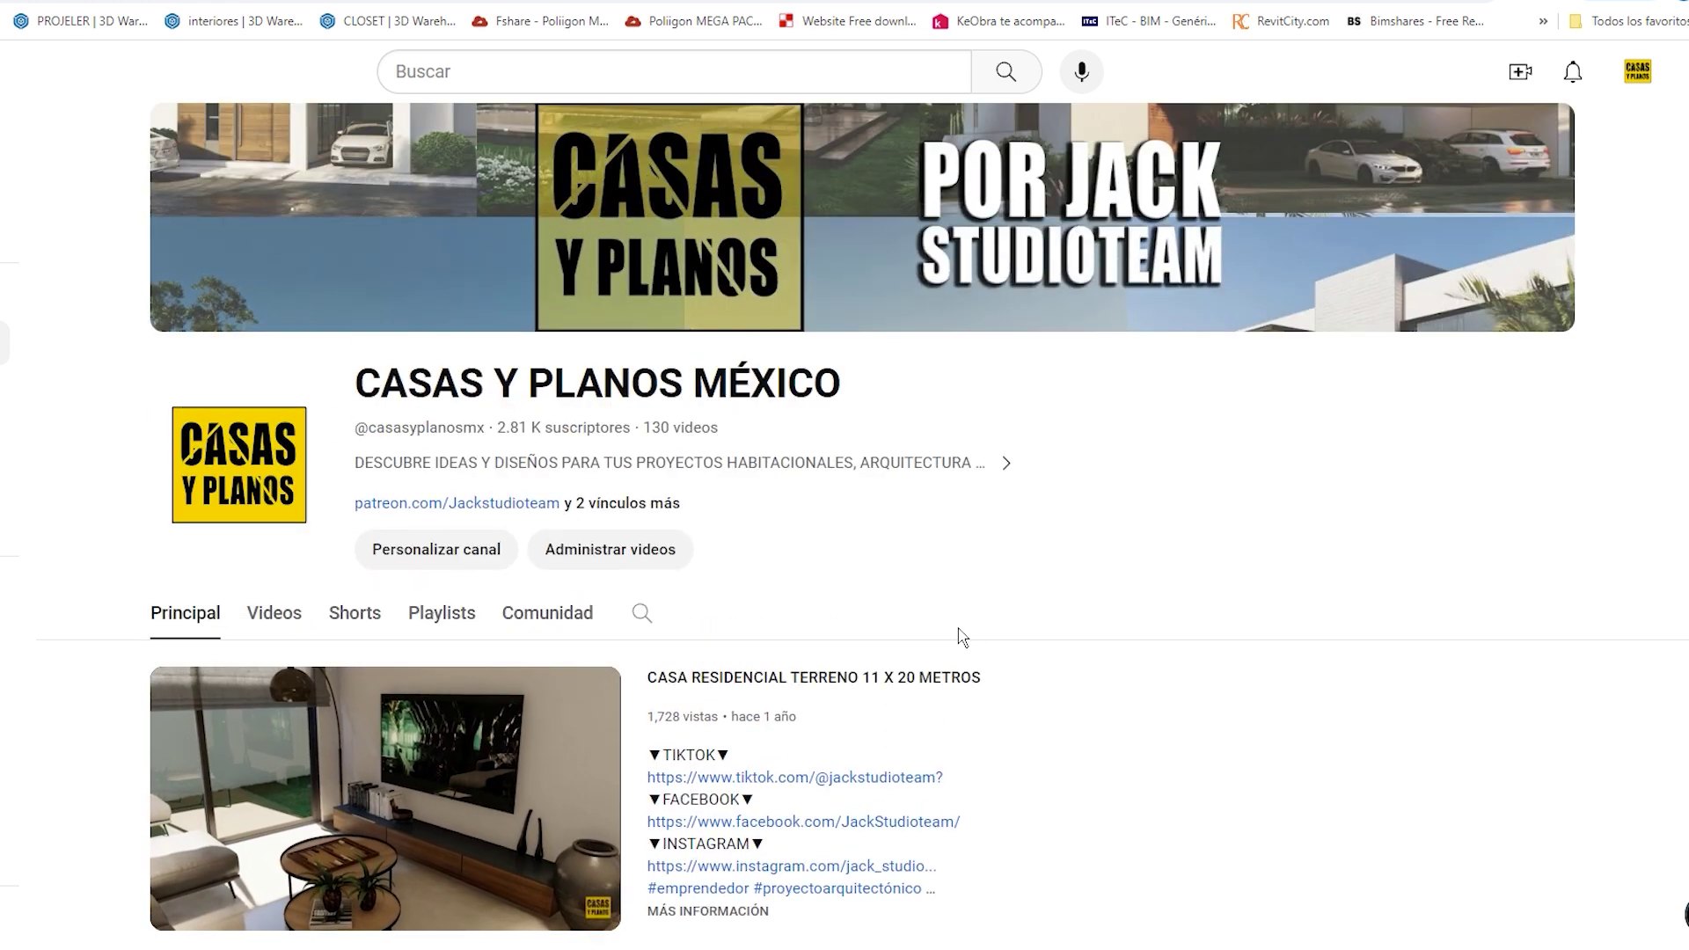
{"action": "mouse_move", "coordinate": [386, 799]}
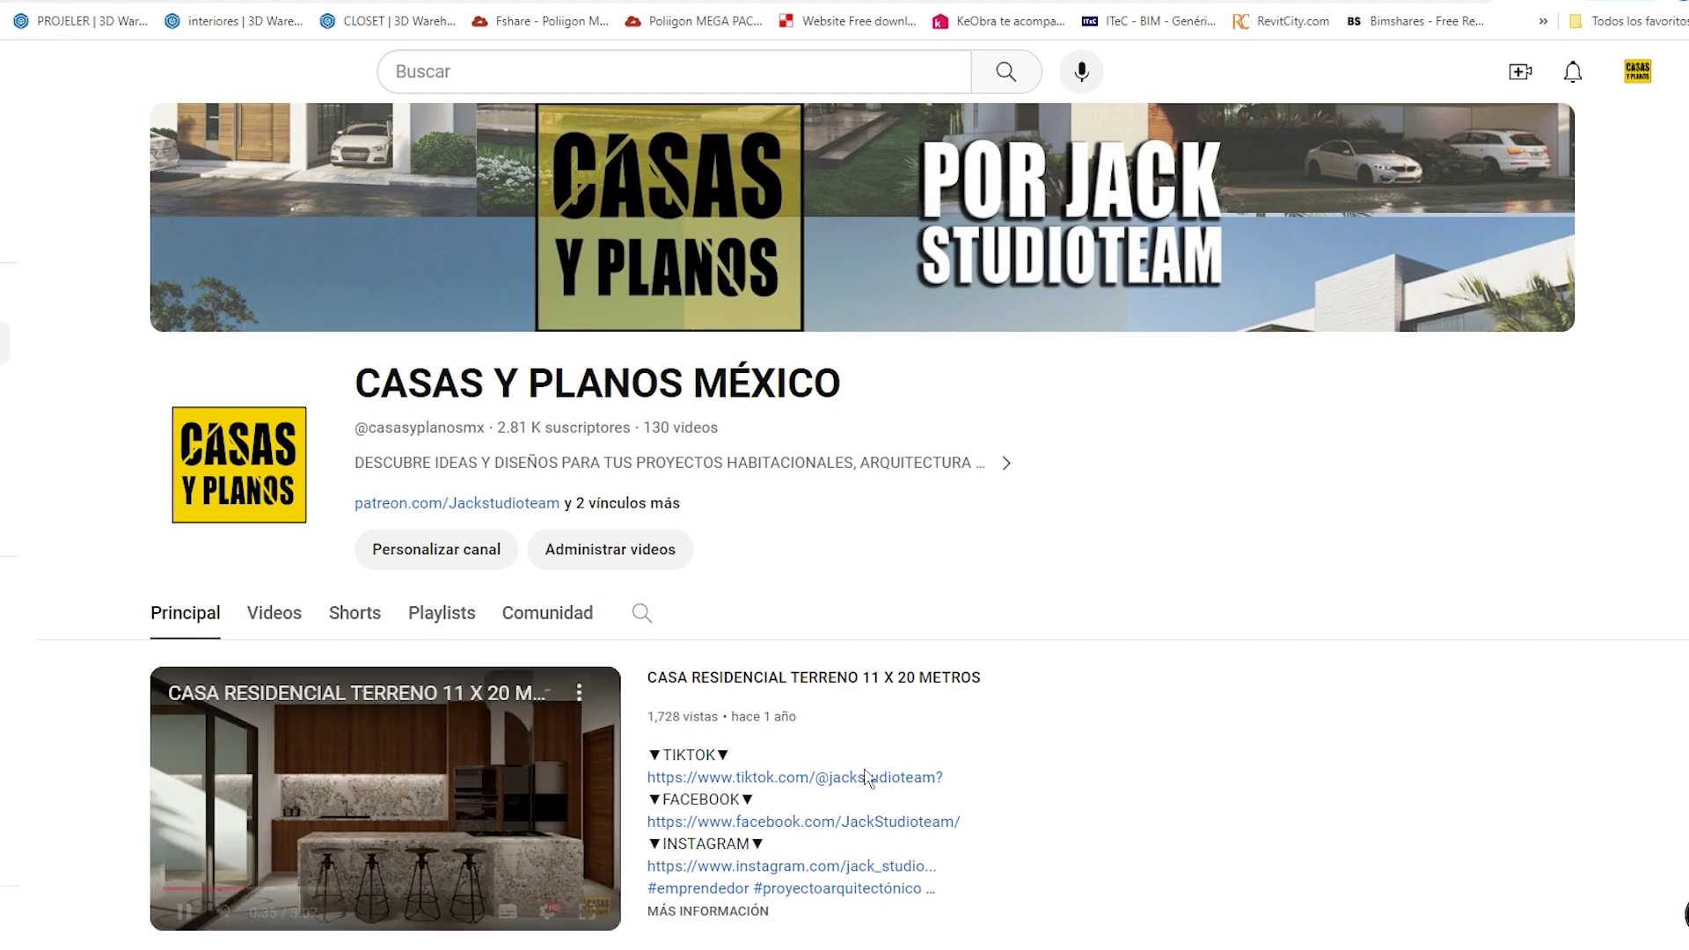
{"action": "left_click", "coordinate": [296, 630]}
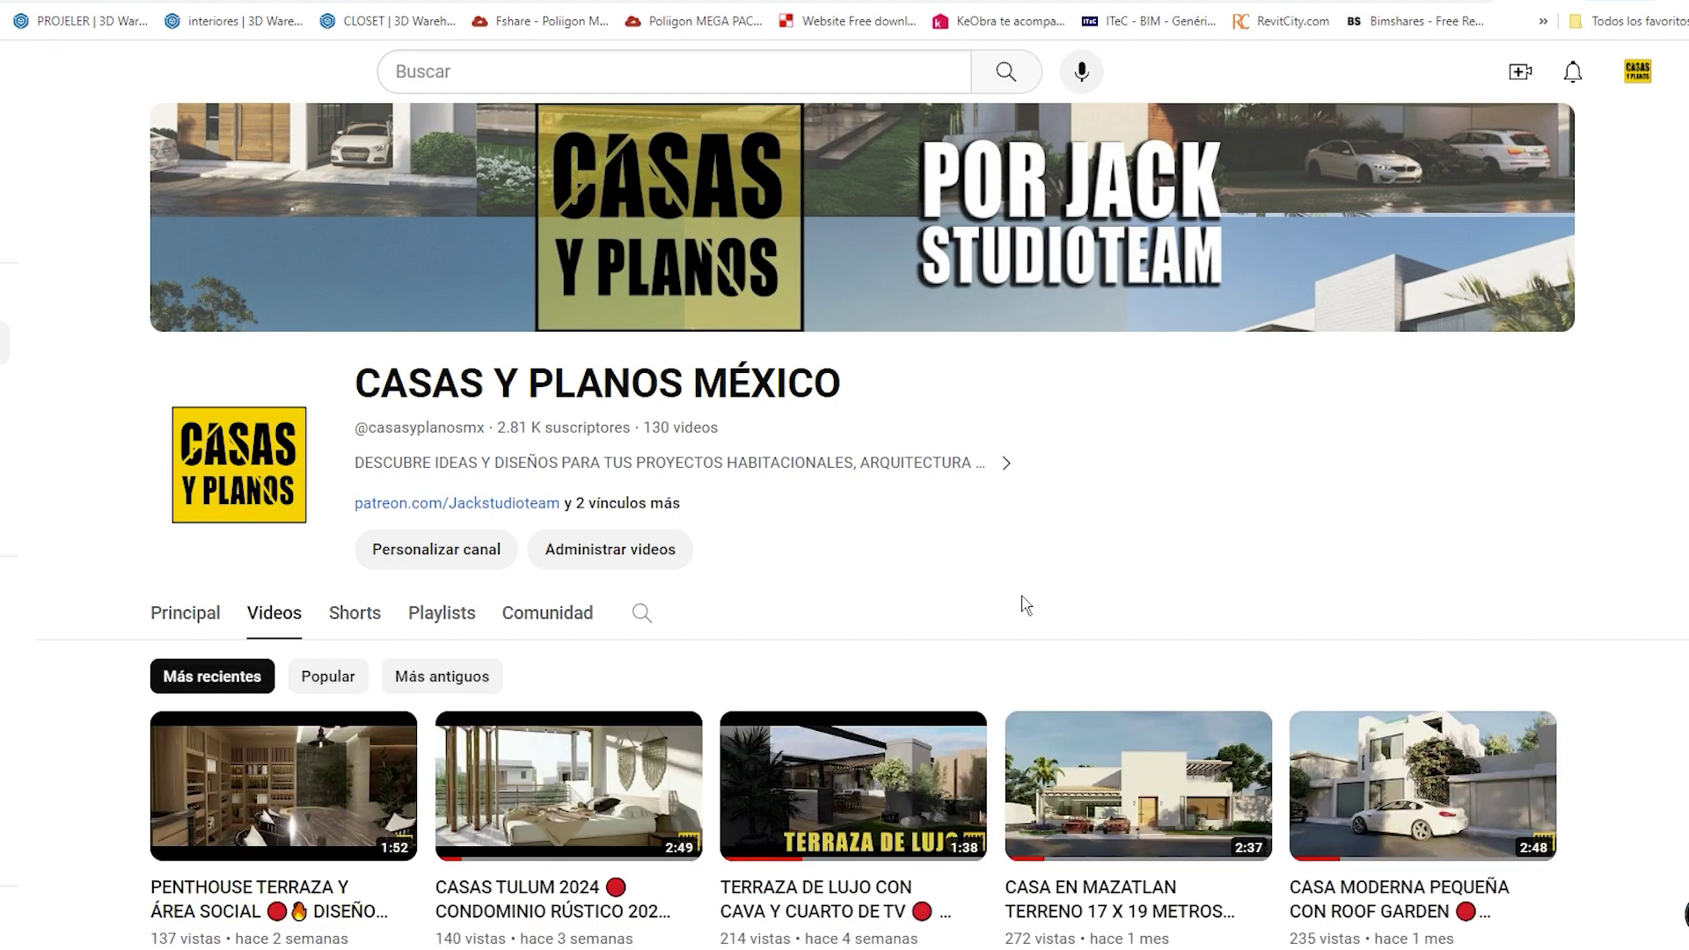
{"action": "scroll", "coordinate": [810, 528], "scroll_direction": "down", "scroll_amount": 3}
{"action": "scroll", "coordinate": [807, 498], "scroll_direction": "down", "scroll_amount": 7}
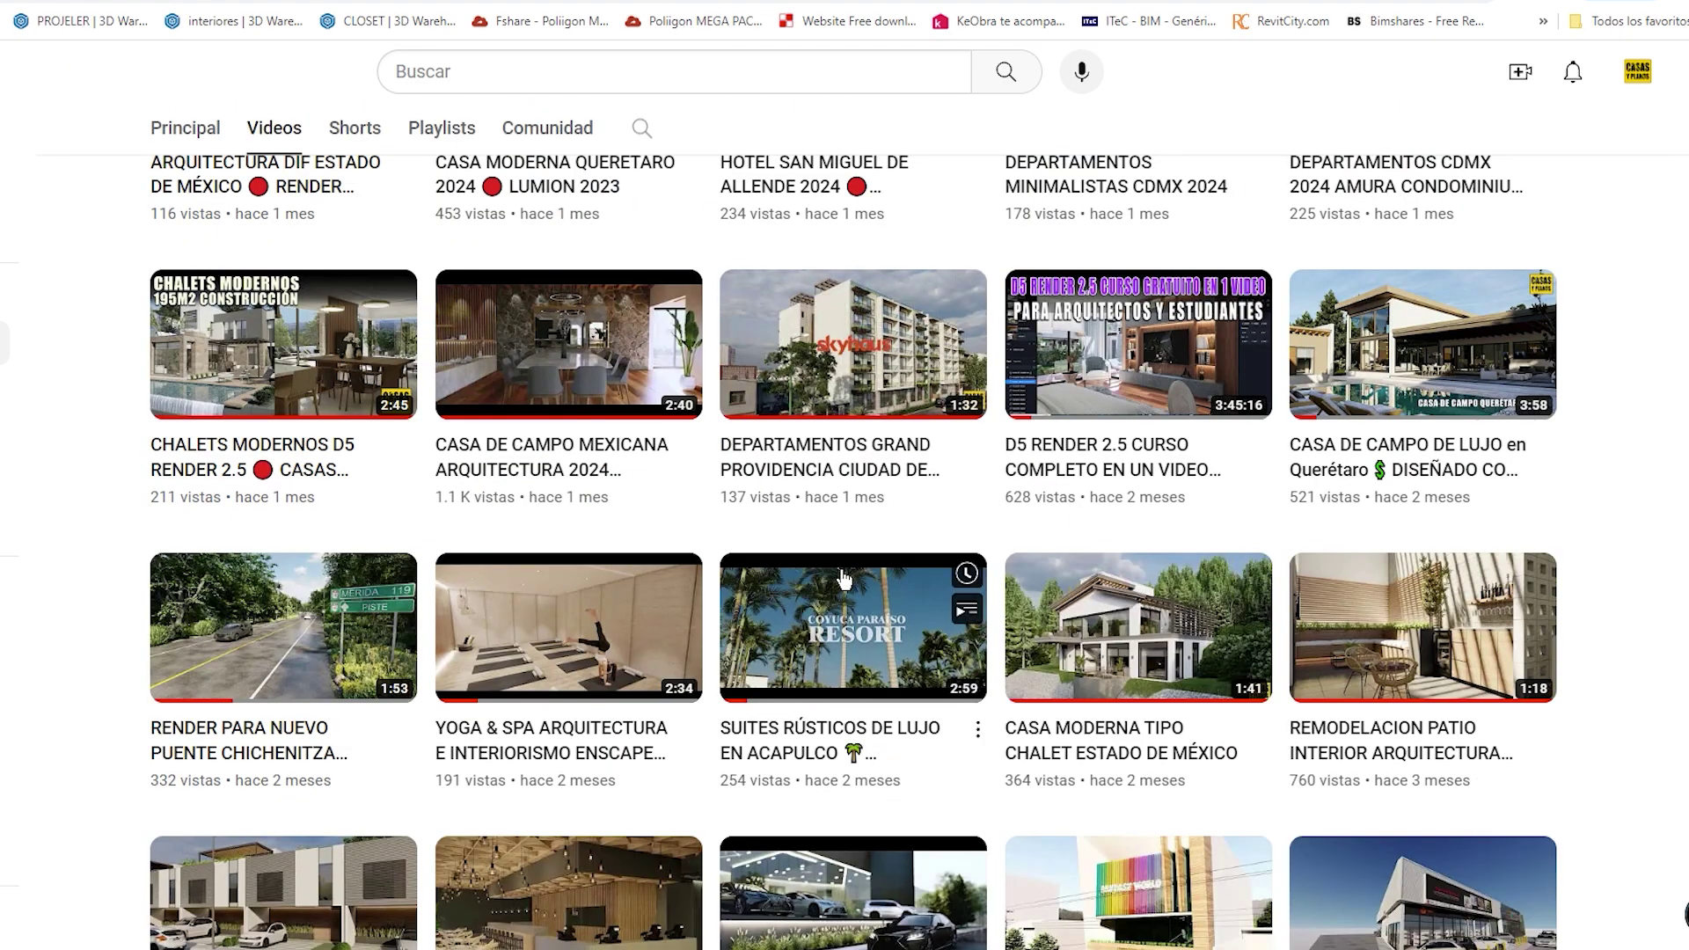
{"action": "scroll", "coordinate": [851, 627], "scroll_direction": "up", "scroll_amount": 10}
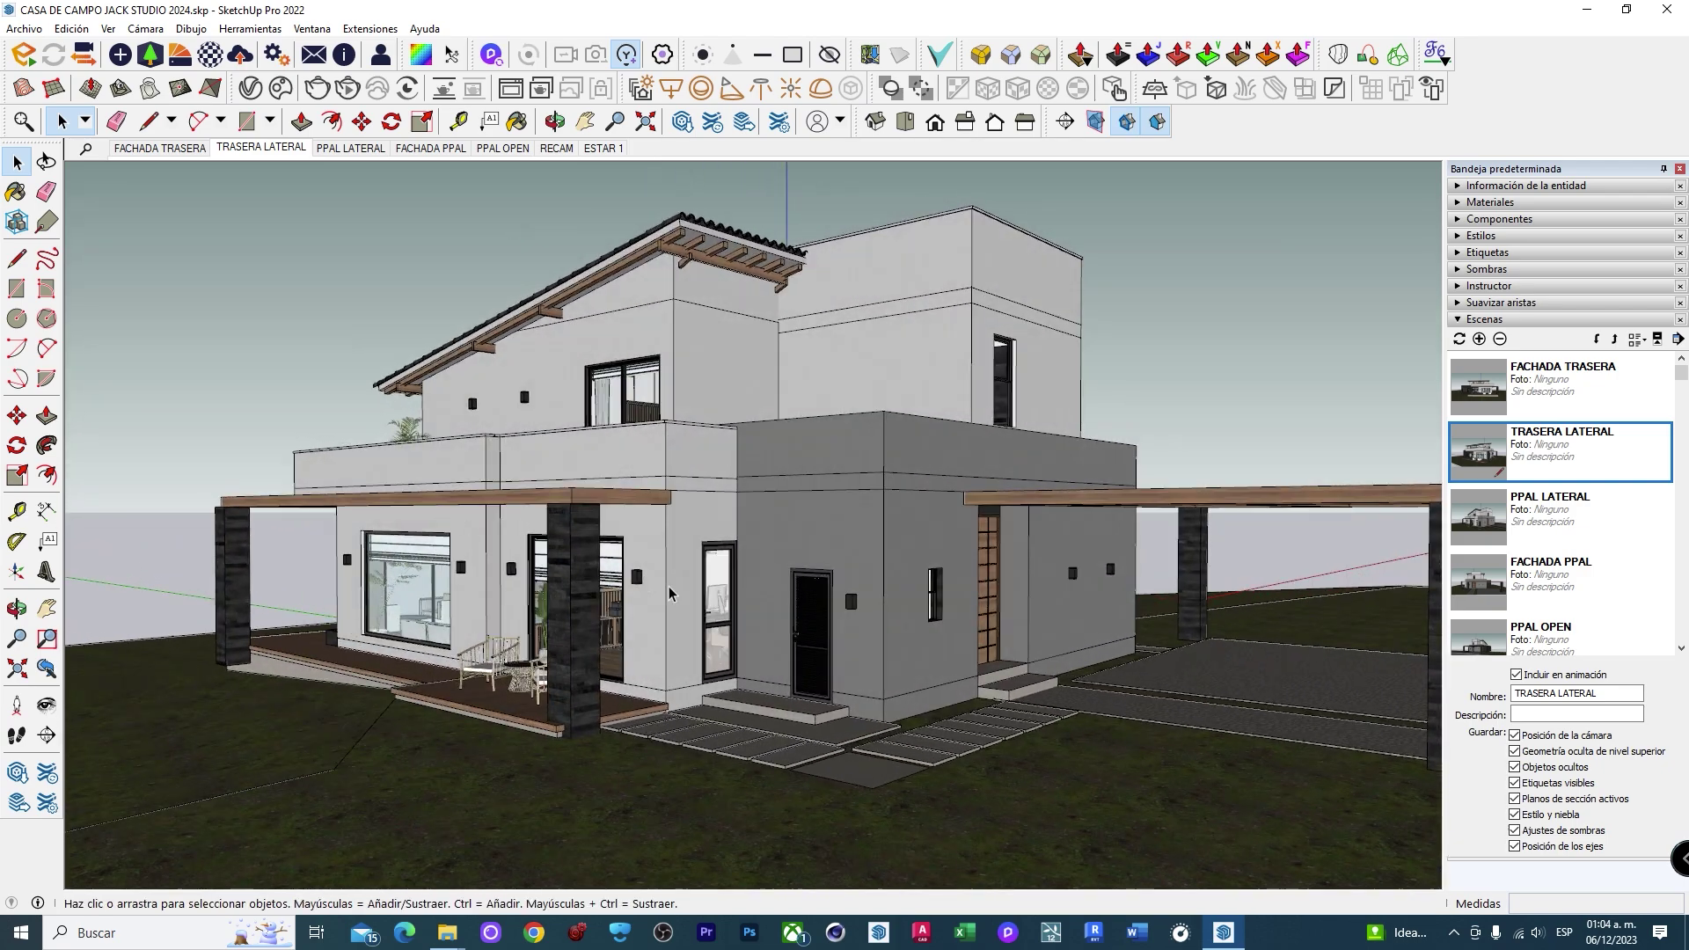
- Zoom in toward the rear terrace deck and its sliding glass doors
{"action": "scroll", "coordinate": [899, 593], "scroll_direction": "up", "scroll_amount": 3}
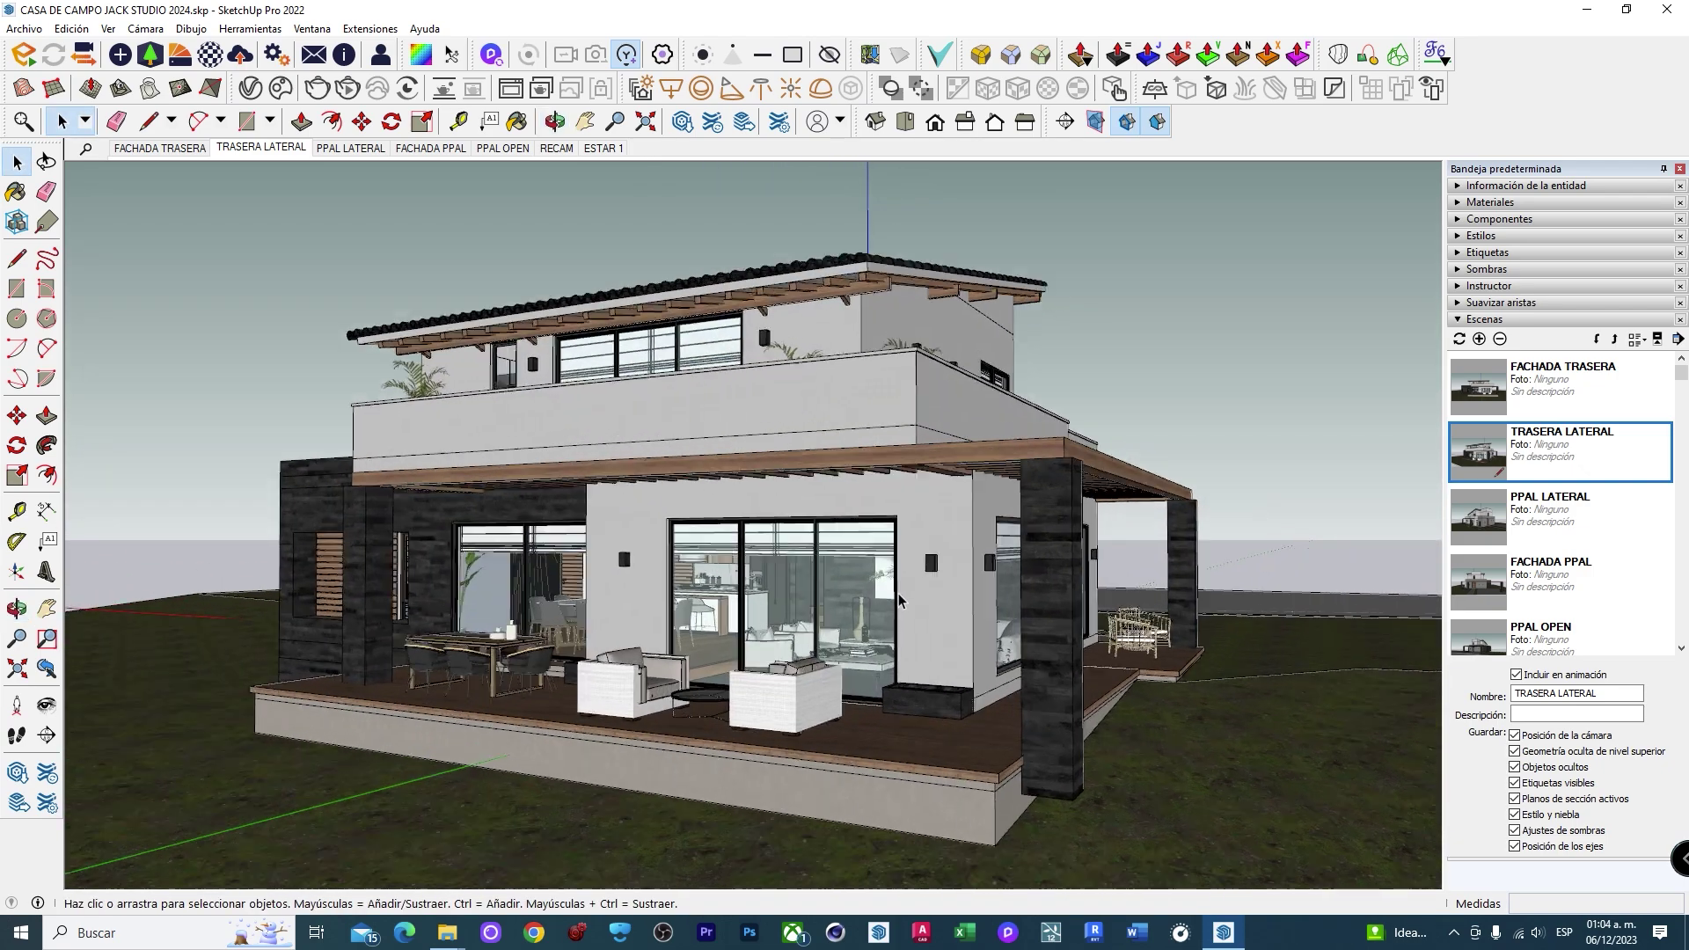